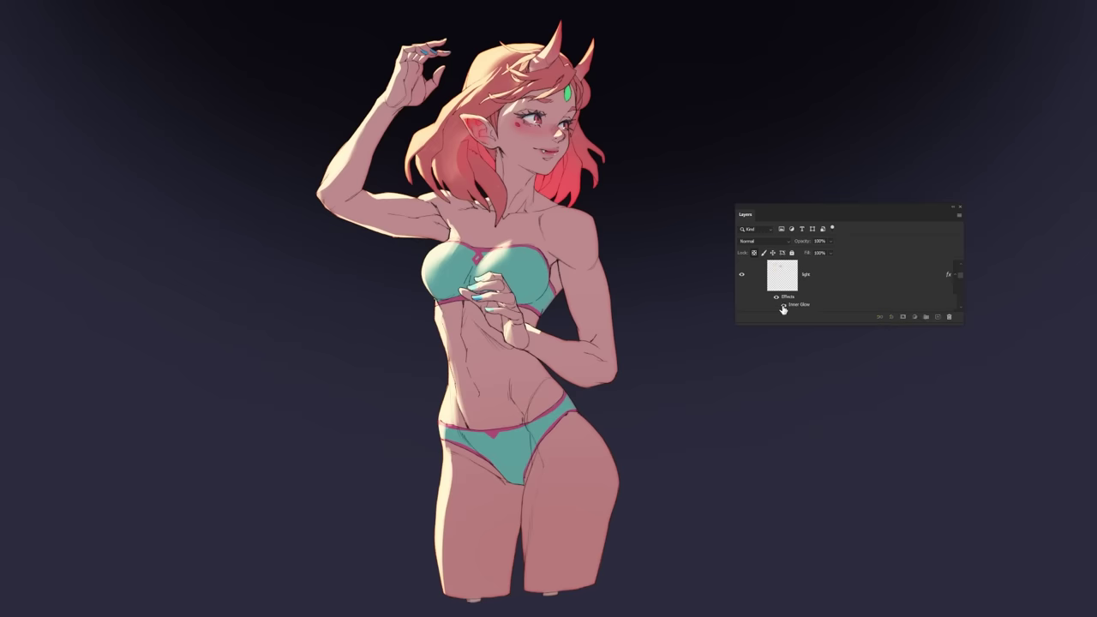
# Step: Toggle the light layer's Inner Glow effect to compare the figure's light edges with and without it
pyautogui.click(782, 306)
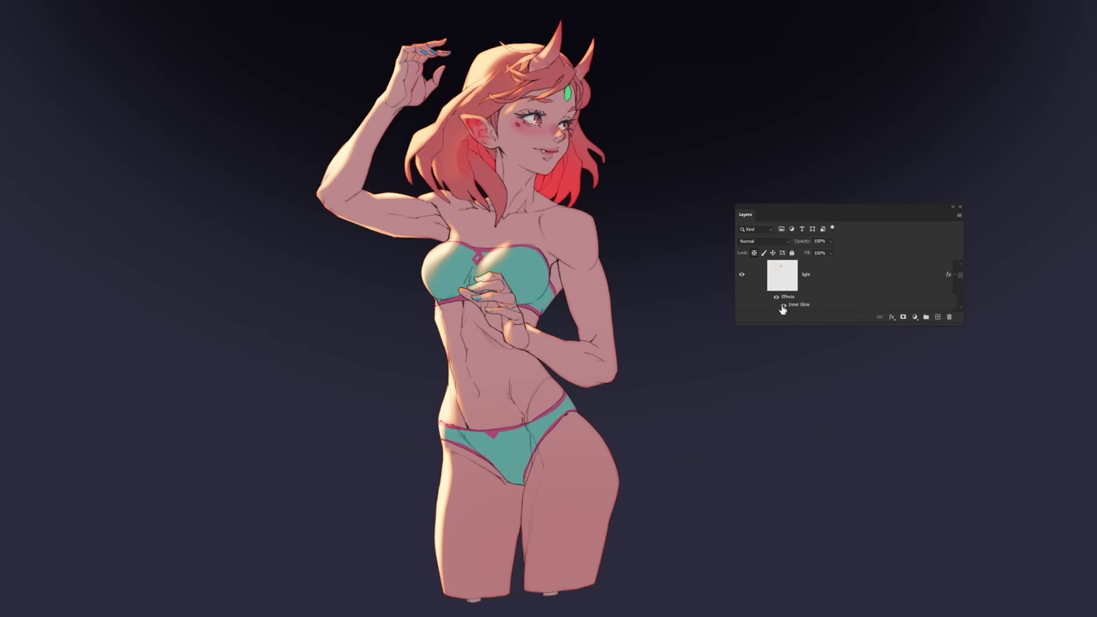
pyautogui.moveTo(495, 244); pyautogui.dragTo(526, 240)
pyautogui.moveTo(555, 189); pyautogui.dragTo(664, 239)
pyautogui.moveTo(488, 352); pyautogui.dragTo(616, 284)
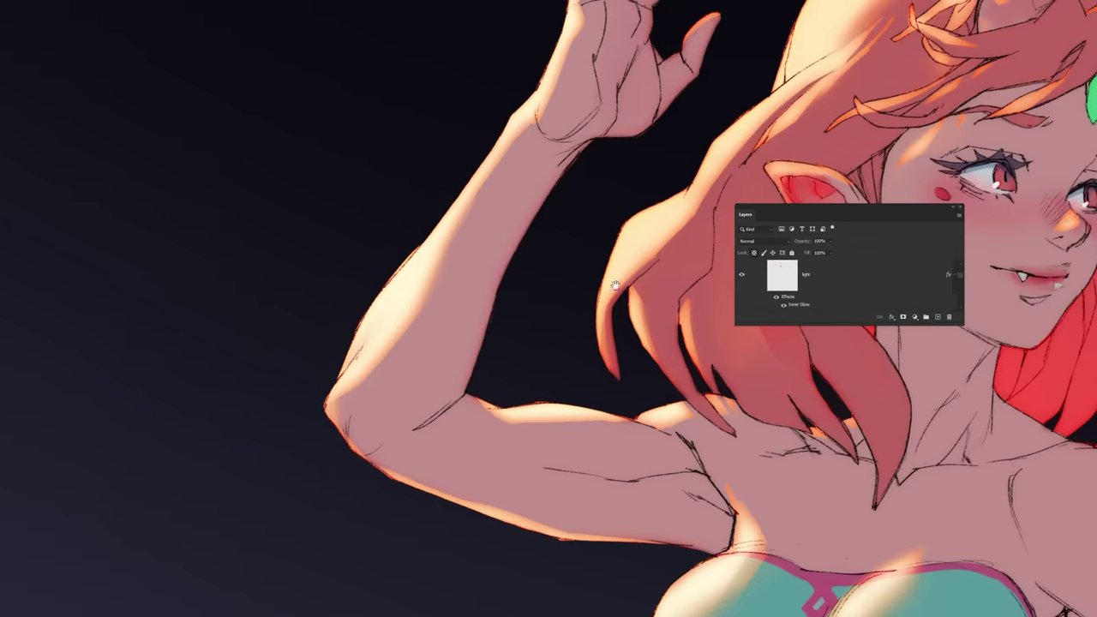
pyautogui.click(784, 306)
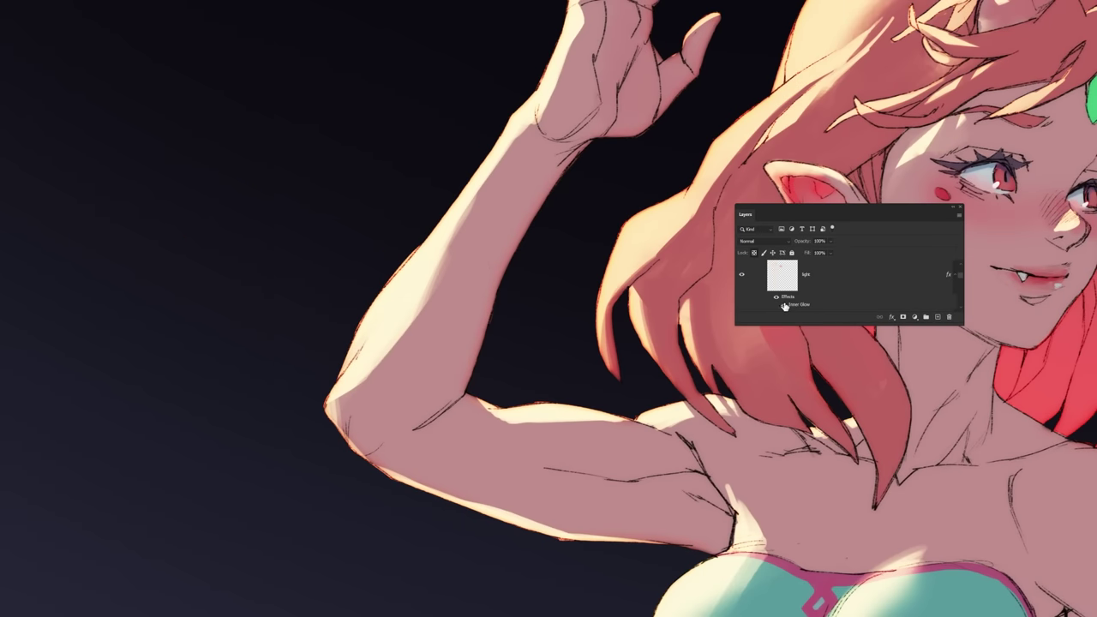
pyautogui.click(785, 305)
pyautogui.click(785, 305)
pyautogui.click(785, 305)
pyautogui.click(785, 305)
pyautogui.click(785, 304)
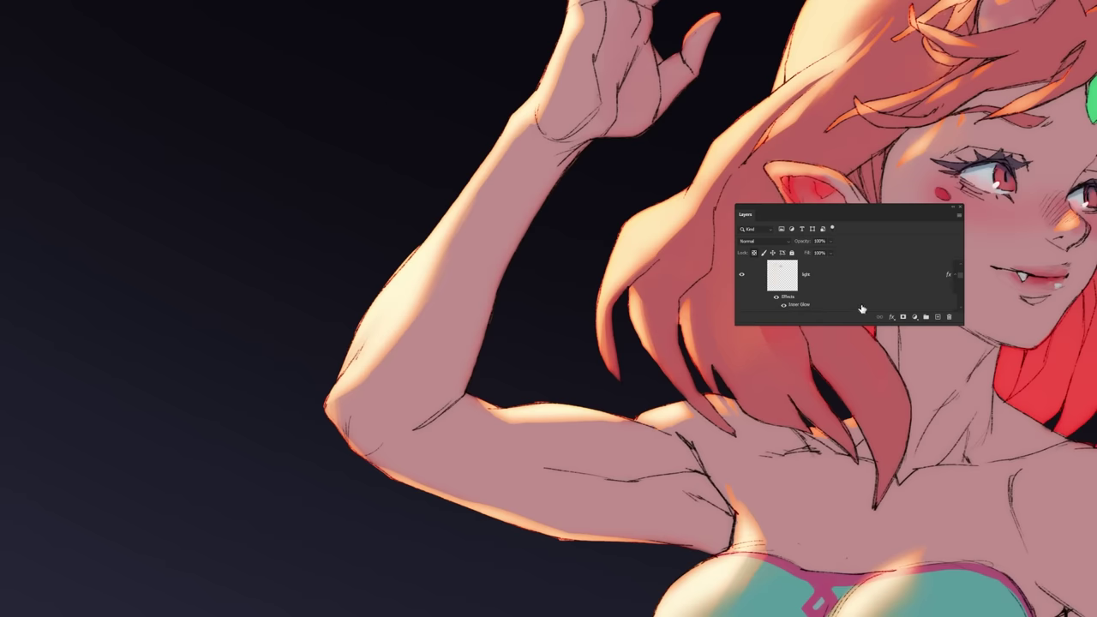
# Step: Open the light layer's Inner Glow settings, keep the Hard Light blend mode, and set the glow color to red ed2700
pyautogui.click(796, 306)
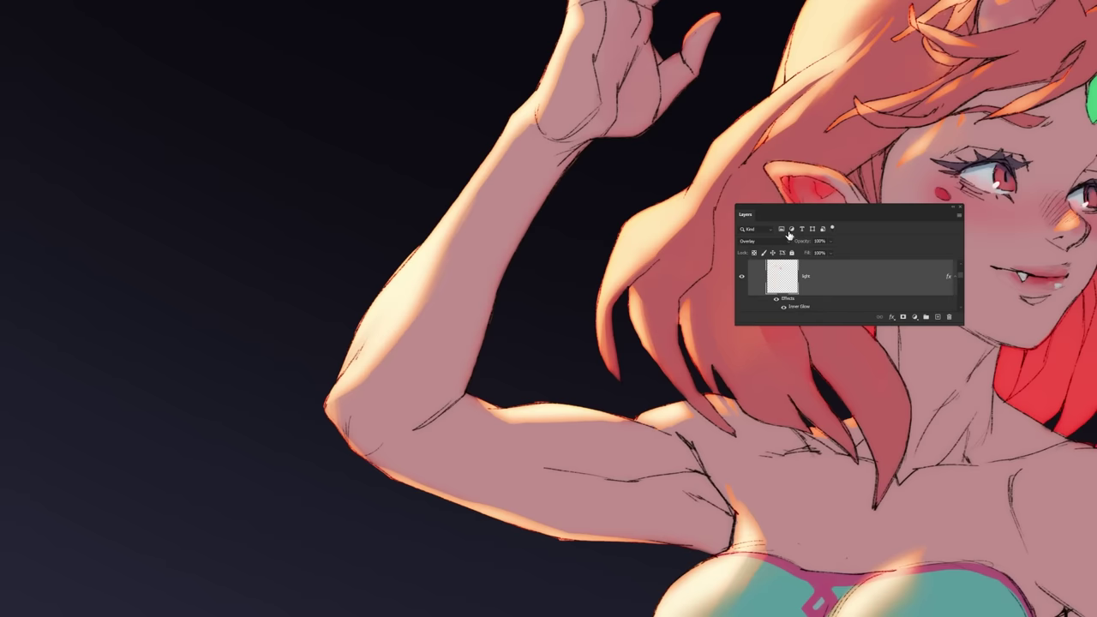
pyautogui.doubleClick(777, 298)
pyautogui.moveTo(807, 312); pyautogui.dragTo(161, 45)
pyautogui.click(249, 89)
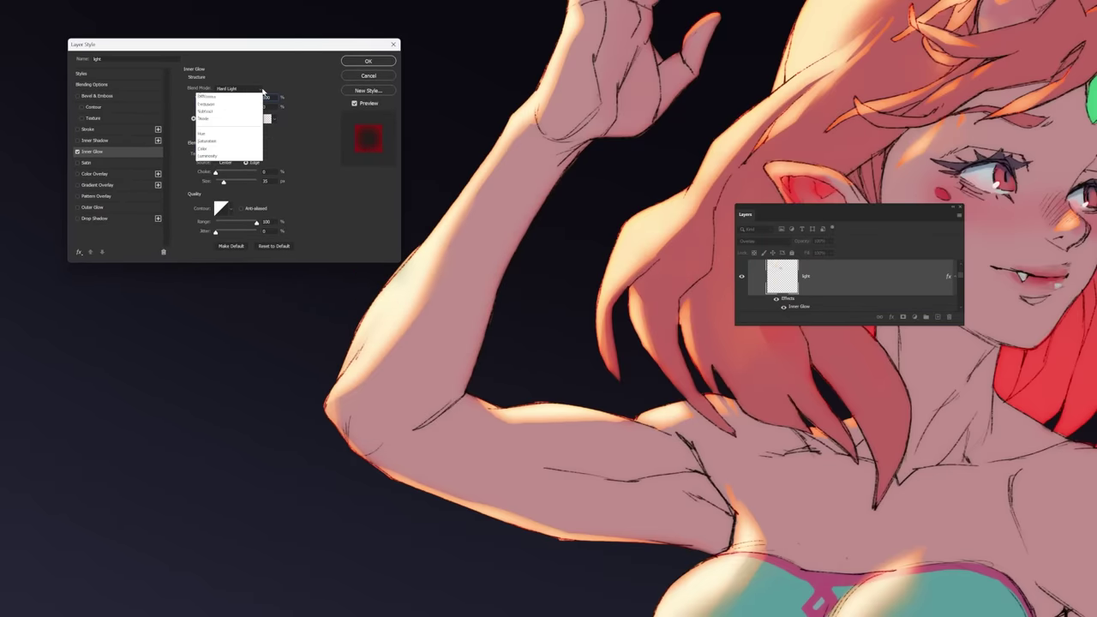
pyautogui.click(263, 91)
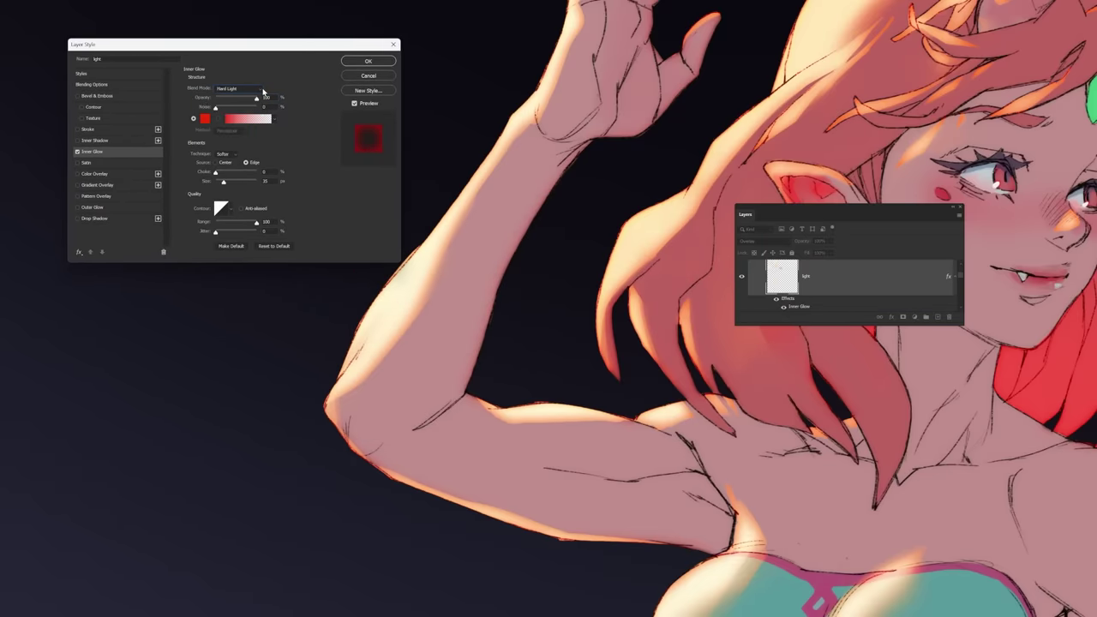
pyautogui.click(204, 118)
pyautogui.moveTo(885, 539); pyautogui.dragTo(885, 543)
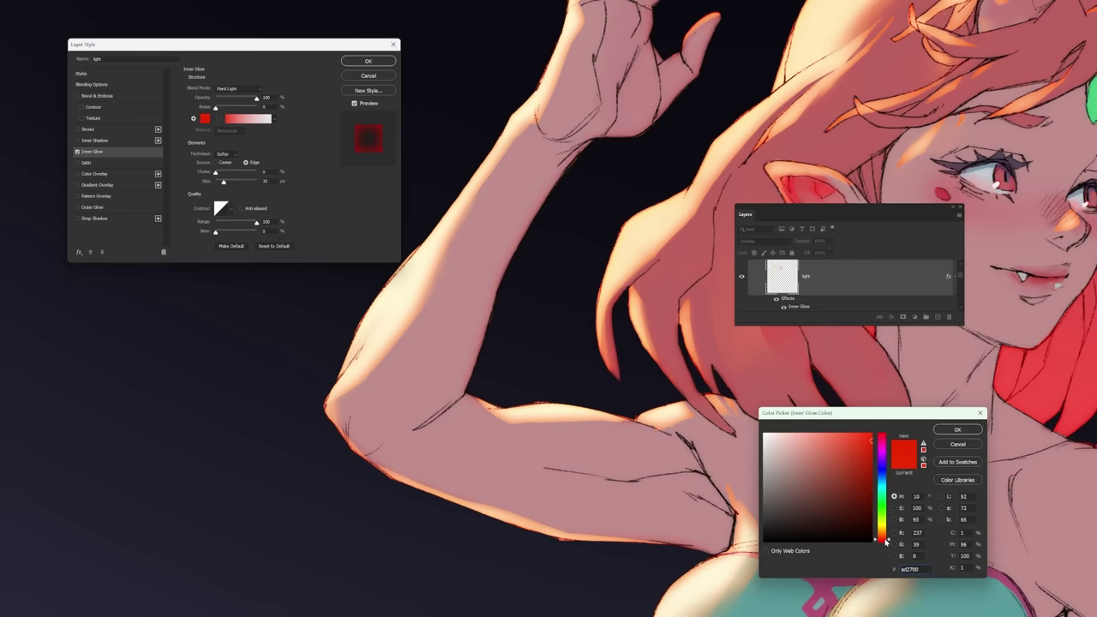
pyautogui.click(952, 430)
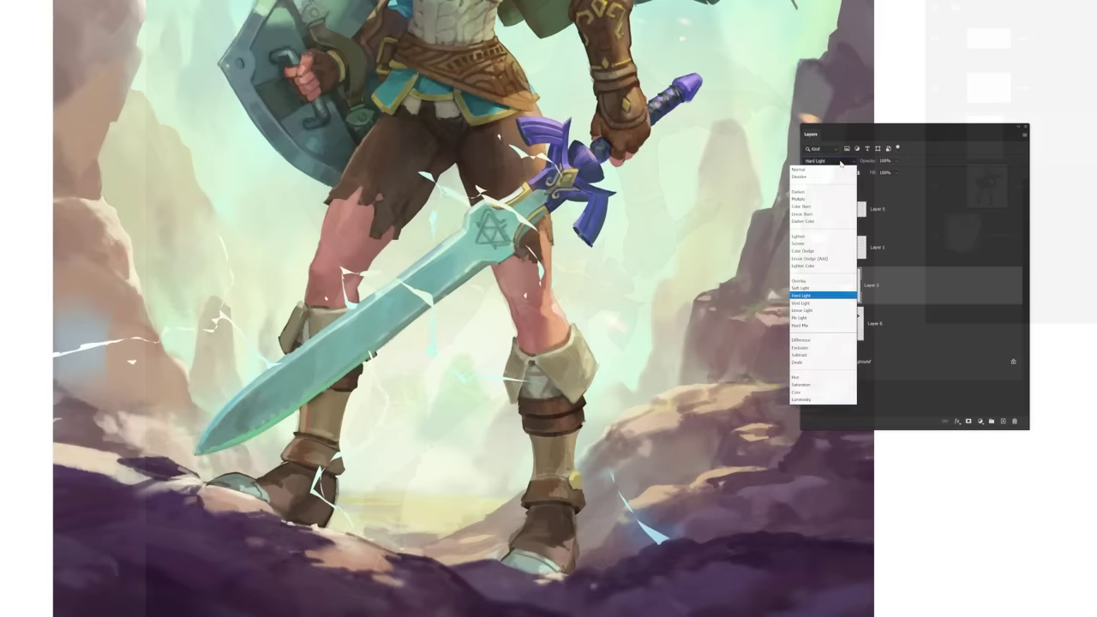
# Step: Set the layer directly above the character layer to Hard Light and give it a red color label
pyautogui.click(840, 295)
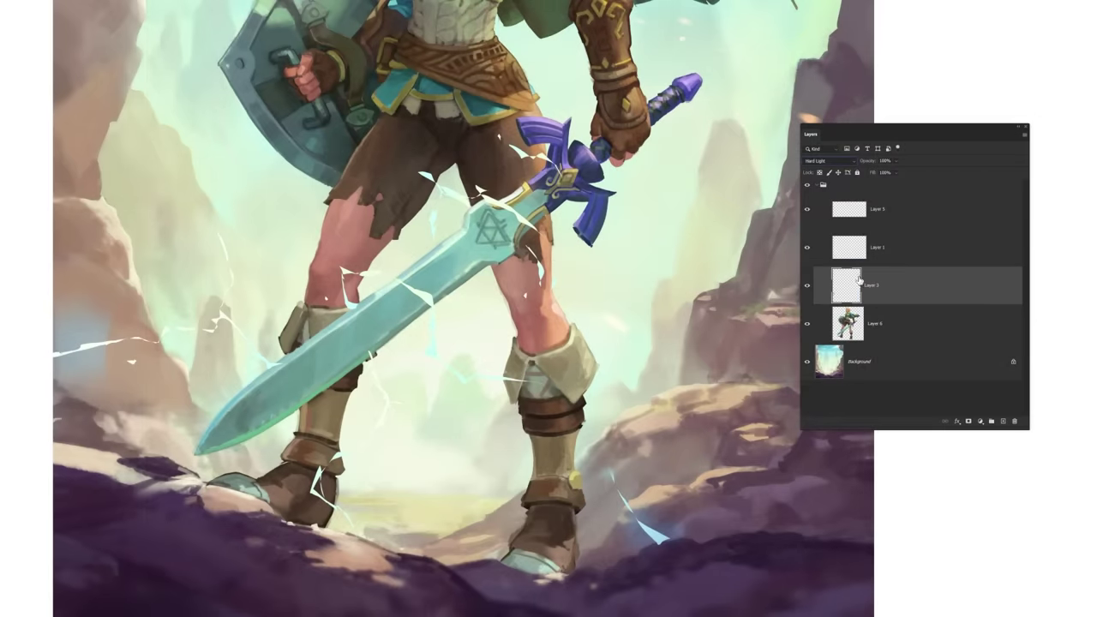
pyautogui.rightClick(803, 296)
pyautogui.click(803, 326)
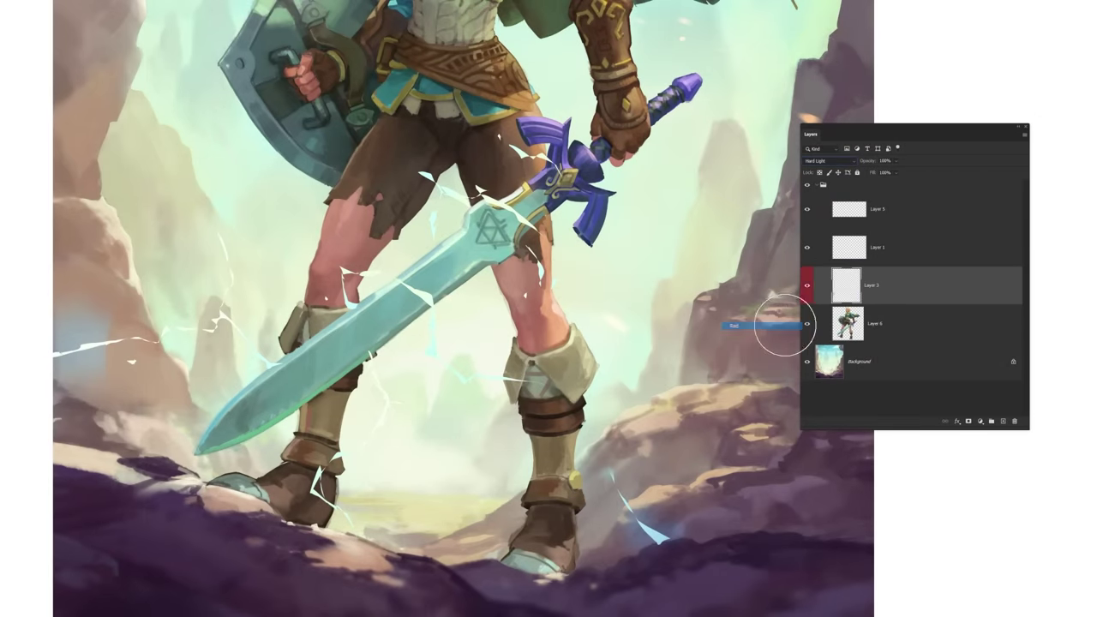
pyautogui.click(852, 163)
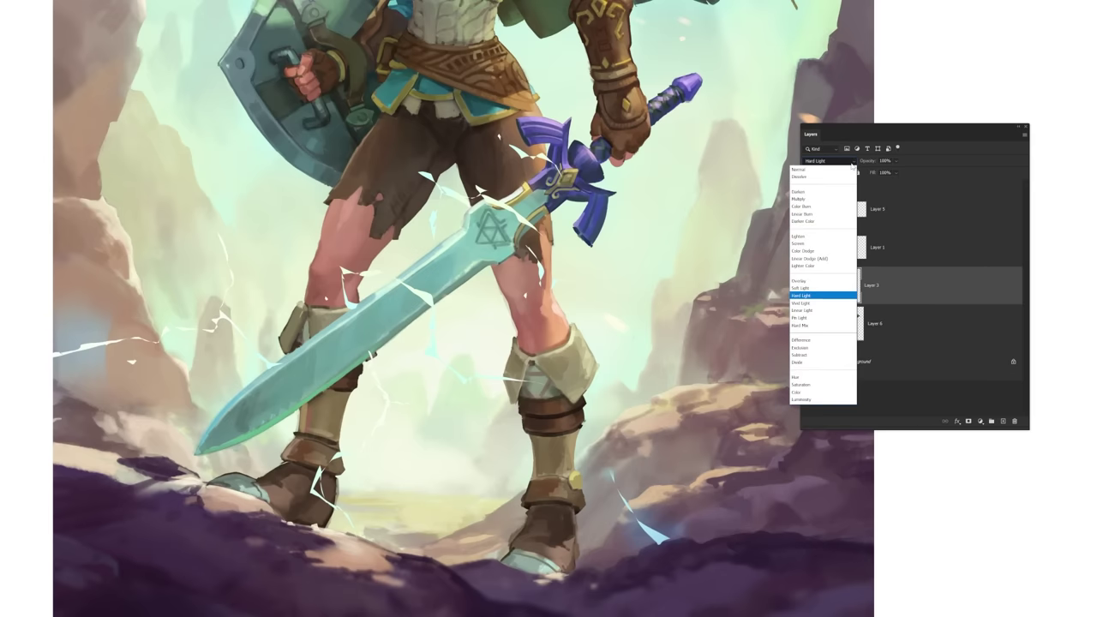
pyautogui.click(853, 163)
# Step: Paint a soft blue glow around the lightning arcs near the sword, legs, boots and background rocks
pyautogui.moveTo(618, 492); pyautogui.dragTo(647, 530)
pyautogui.press(']')
pyautogui.hotkey('ctrl', 'z')
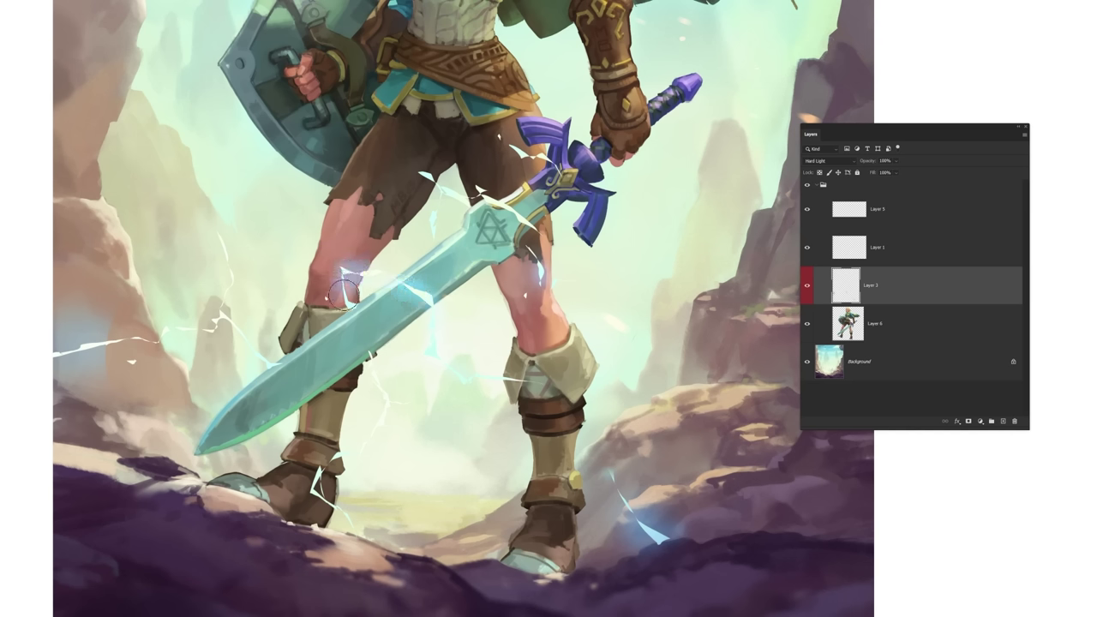
pyautogui.moveTo(483, 193); pyautogui.dragTo(475, 201)
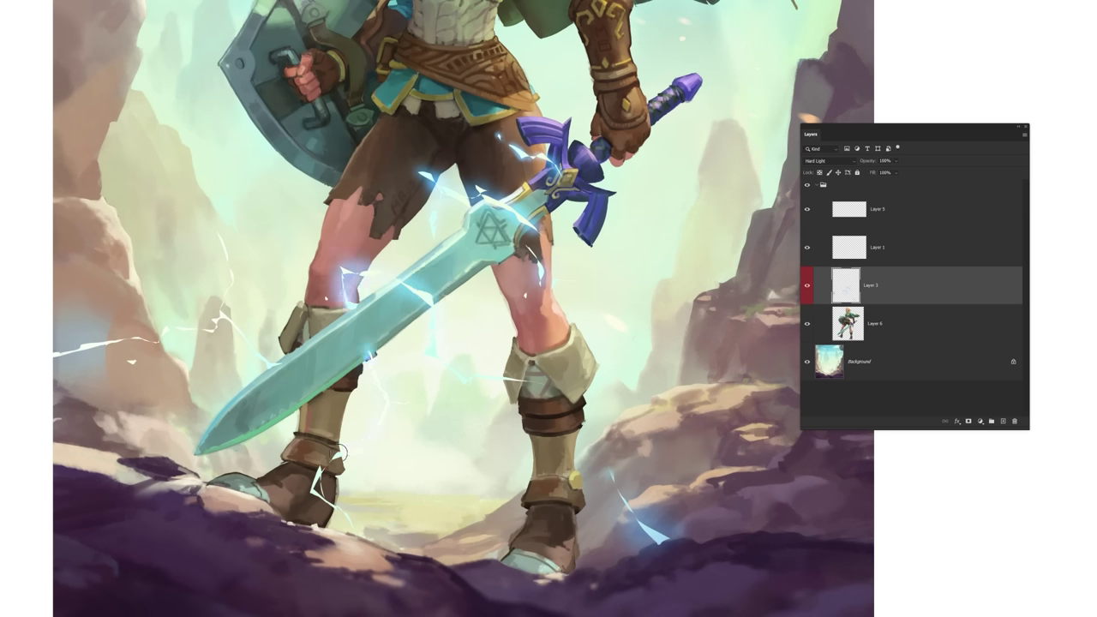
pyautogui.moveTo(229, 318); pyautogui.dragTo(87, 341)
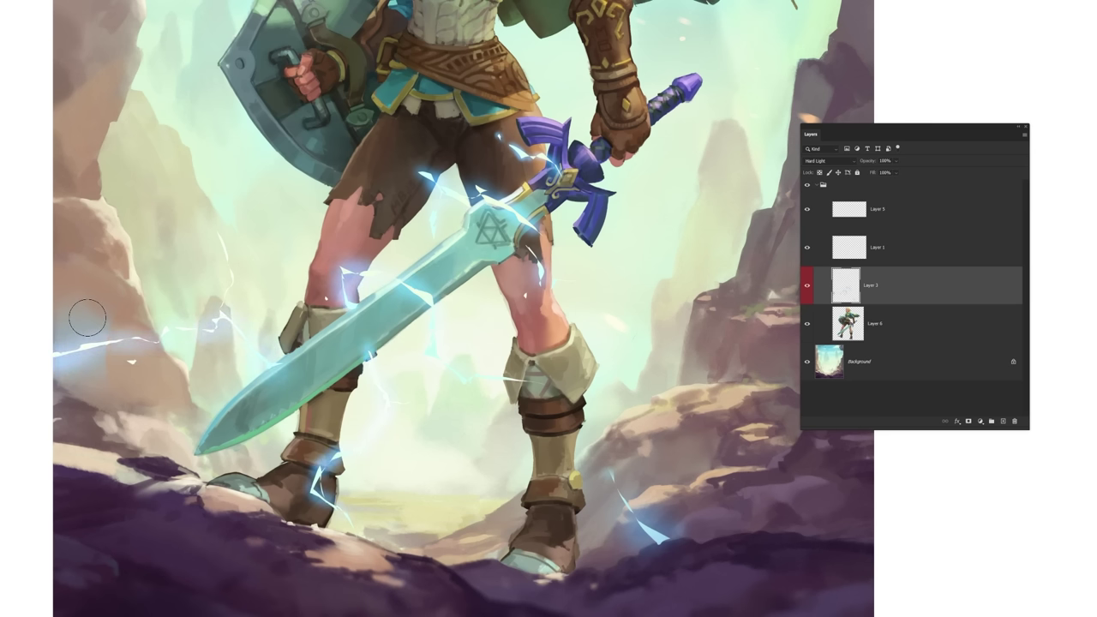
pyautogui.moveTo(499, 296); pyautogui.dragTo(526, 267)
pyautogui.moveTo(419, 292); pyautogui.dragTo(413, 274)
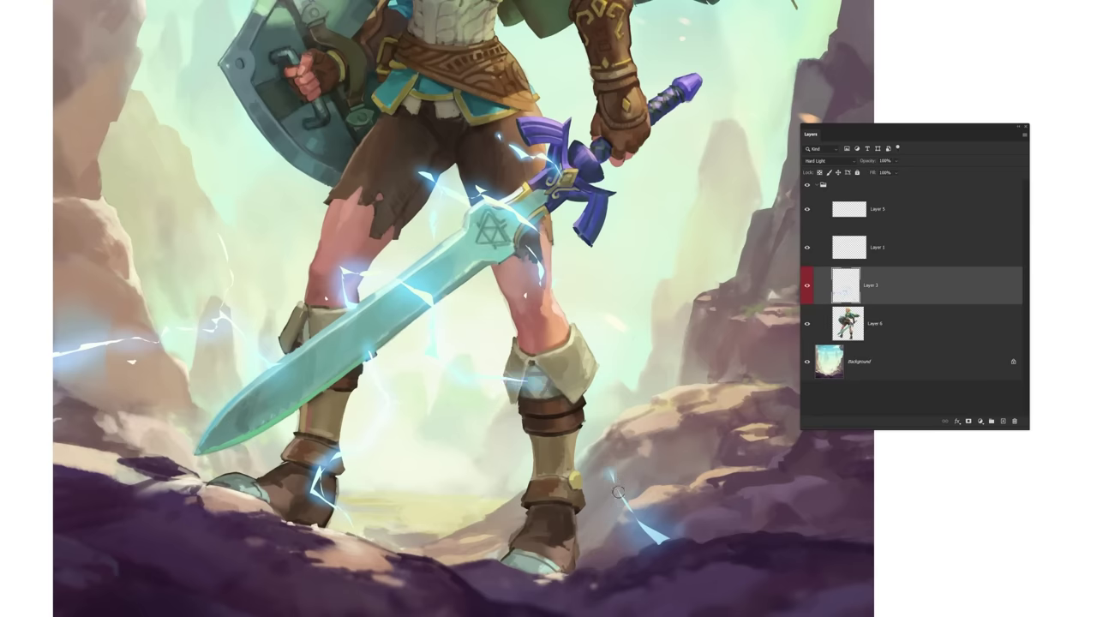
# Step: Toggle the red-labeled Hard Light layer's visibility to compare the lightning with and without its blue glow
pyautogui.click(805, 288)
pyautogui.click(805, 288)
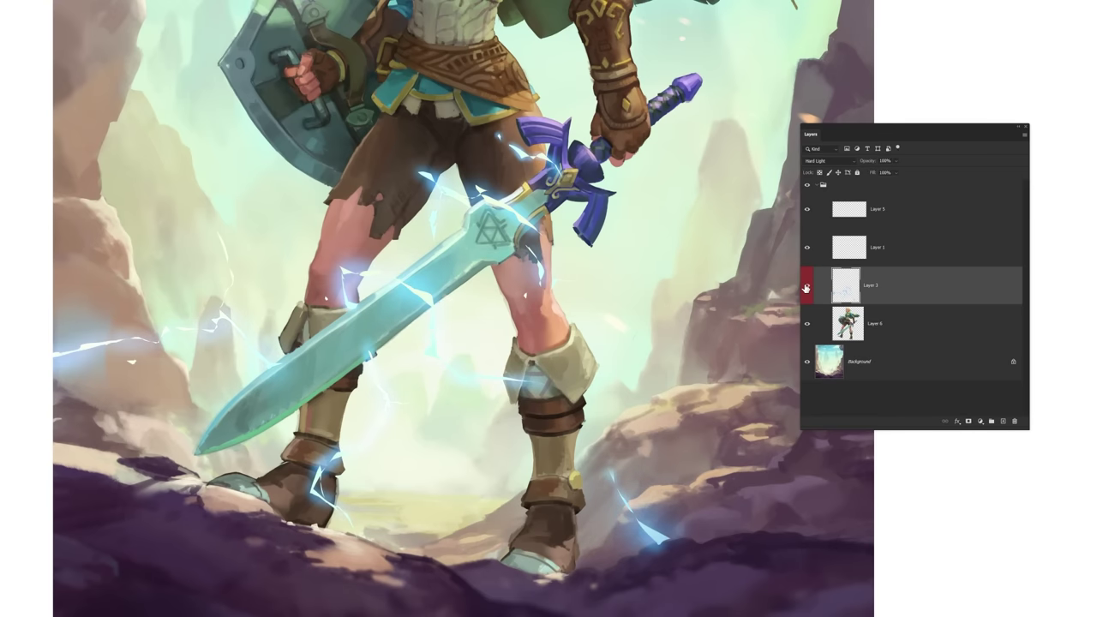
pyautogui.click(805, 288)
pyautogui.click(805, 288)
pyautogui.keyDown('alt'); pyautogui.scroll(-4, 615, 299); pyautogui.keyUp('alt')
pyautogui.moveTo(630, 295); pyautogui.dragTo(599, 381)
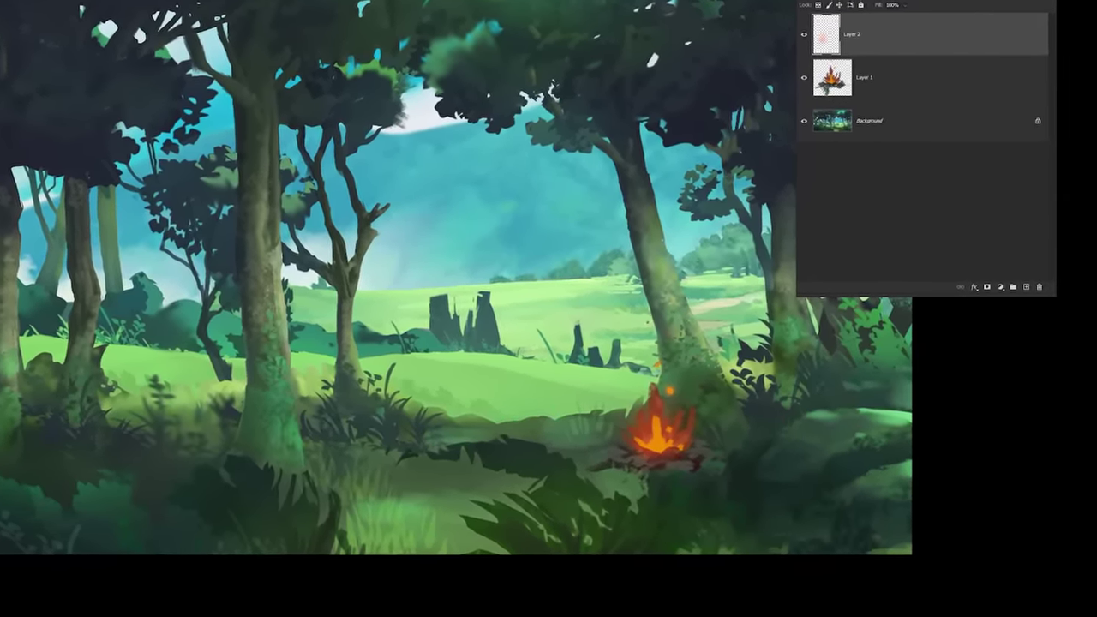
# Step: Enlarge the brush for painting on the layer above the campfire in the forest scene
pyautogui.press(']')
pyautogui.press(']')
pyautogui.press(']')
pyautogui.press(']')
pyautogui.press(']')
pyautogui.press(']')
pyautogui.press(']')
pyautogui.press(']')
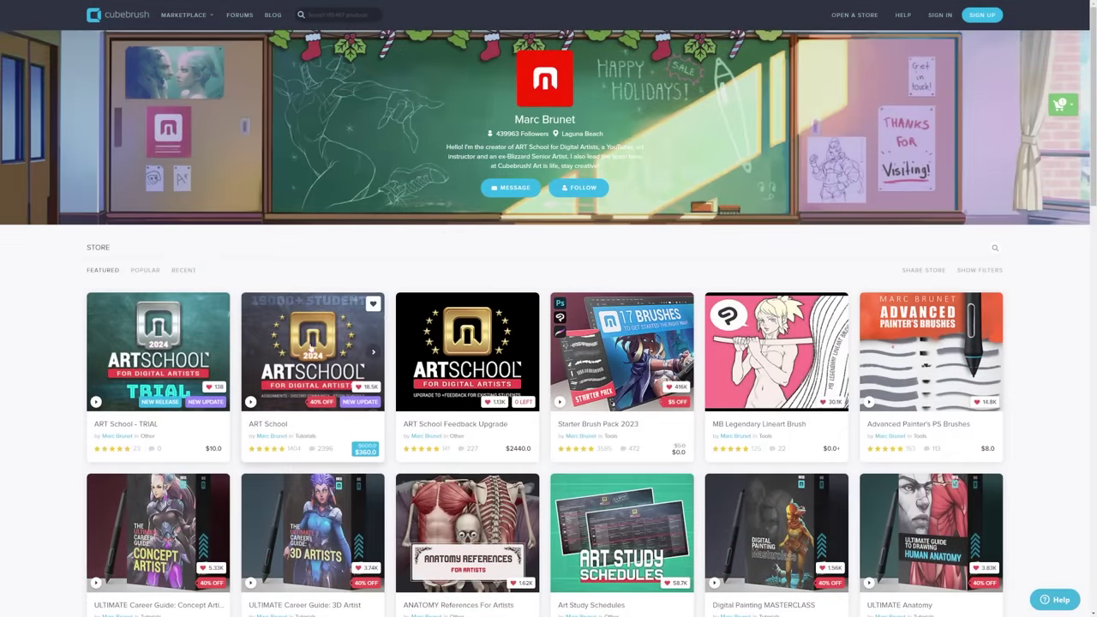
# Step: Open the ART School product page in the Cubebrush store and look over its details
pyautogui.click(307, 349)
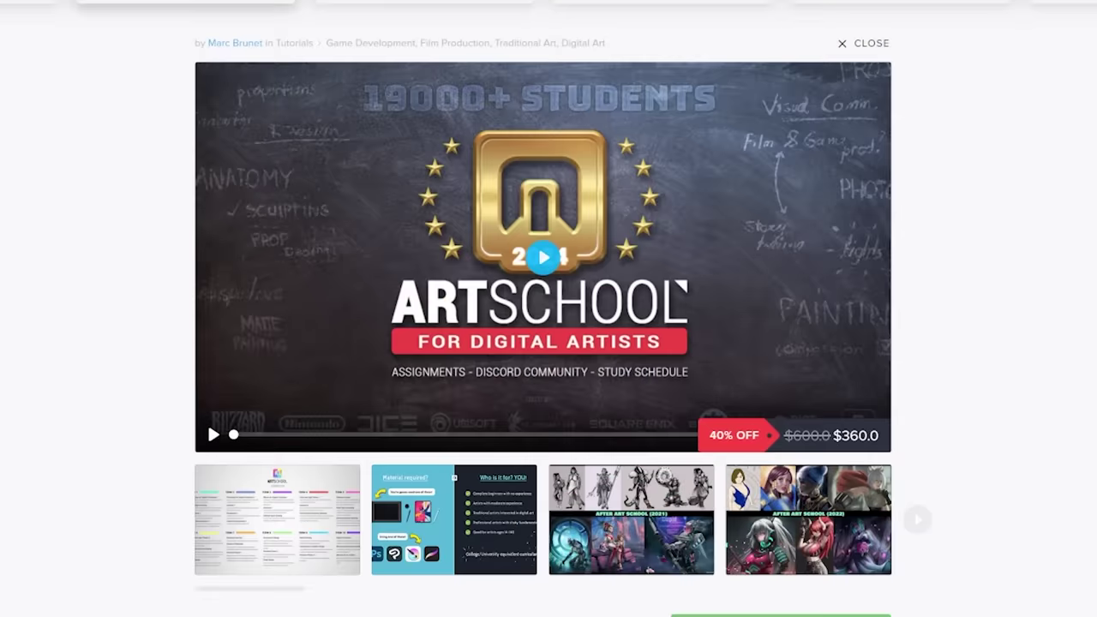
pyautogui.scroll(-1, 549, 309)
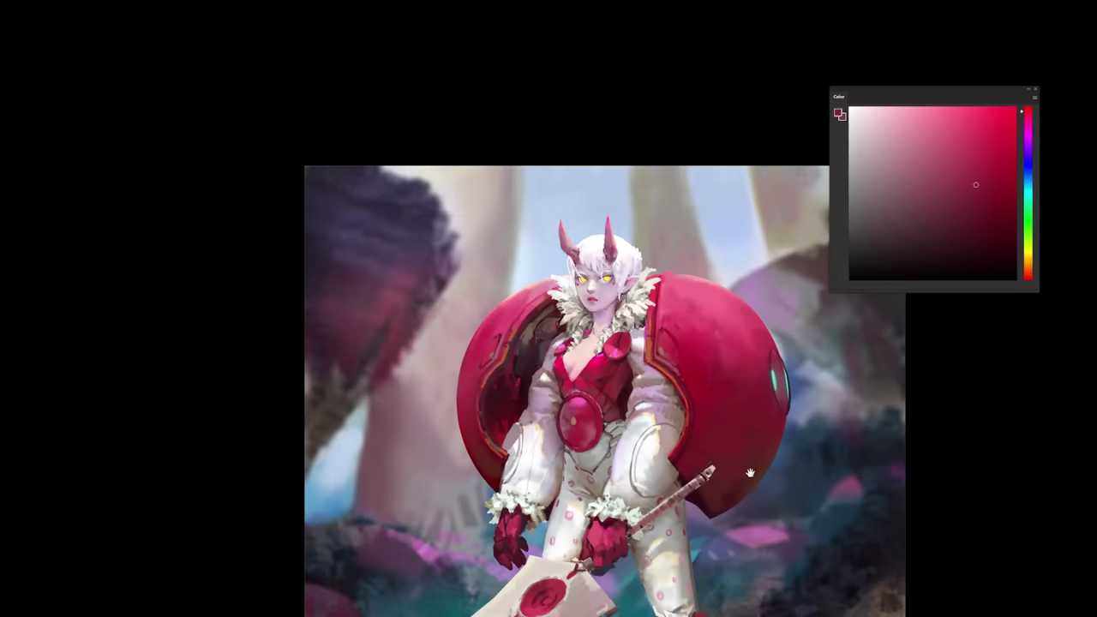
# Step: Choose a pale yellow-orange and try painting a flat patch over the lit part of the character's white sleeve
pyautogui.moveTo(779, 539)
pyautogui.mouseDown()
pyautogui.moveTo(681, 410)
pyautogui.moveTo(663, 403)
pyautogui.moveTo(675, 593)
pyautogui.mouseUp()
pyautogui.moveTo(541, 421)
pyautogui.keyDown('ctrl'); pyautogui.mouseDown()
pyautogui.moveTo(579, 421)
pyautogui.moveTo(556, 420)
pyautogui.mouseUp(); pyautogui.keyUp('ctrl')
pyautogui.moveTo(588, 475); pyautogui.dragTo(572, 418)
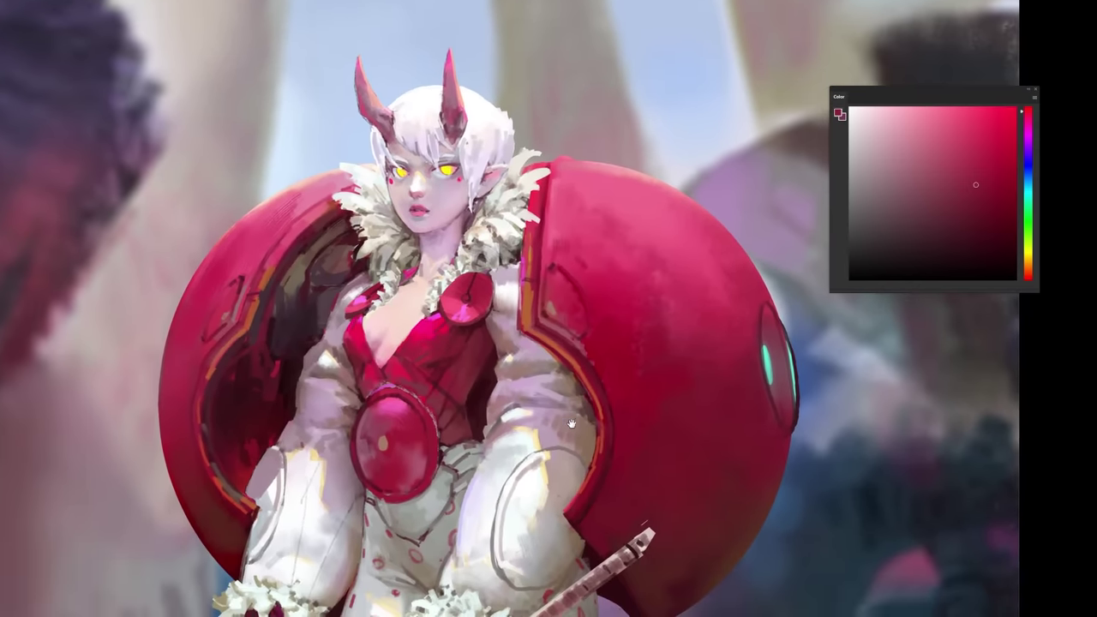
pyautogui.moveTo(588, 519)
pyautogui.mouseDown()
pyautogui.moveTo(568, 444)
pyautogui.moveTo(514, 435)
pyautogui.mouseUp()
pyautogui.click(986, 107)
pyautogui.moveTo(1028, 179); pyautogui.dragTo(1028, 262)
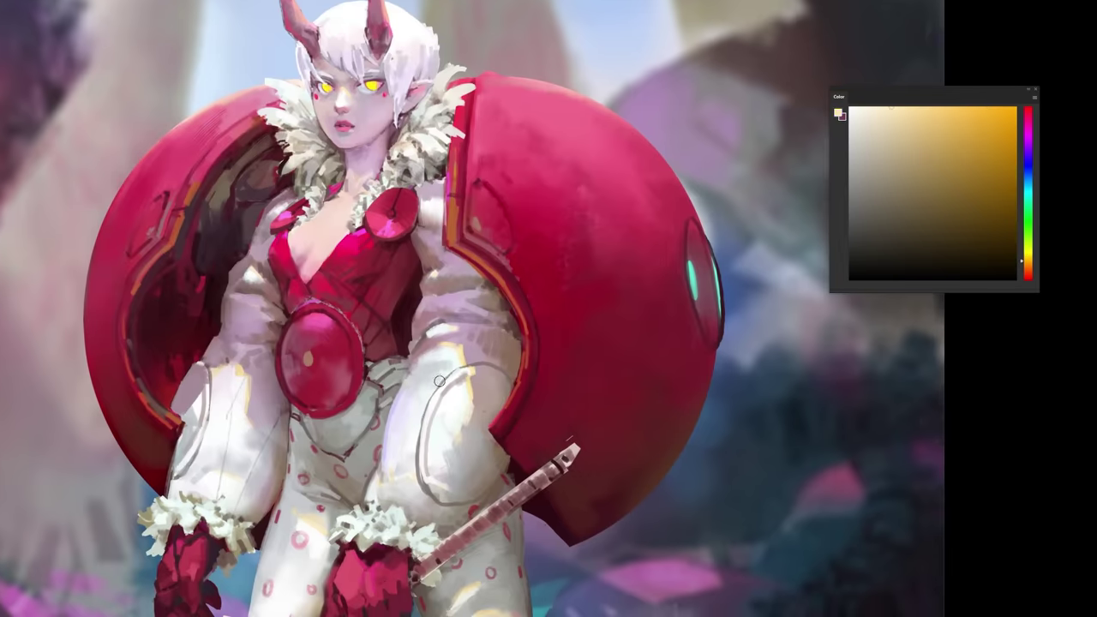
pyautogui.moveTo(429, 373); pyautogui.dragTo(407, 401)
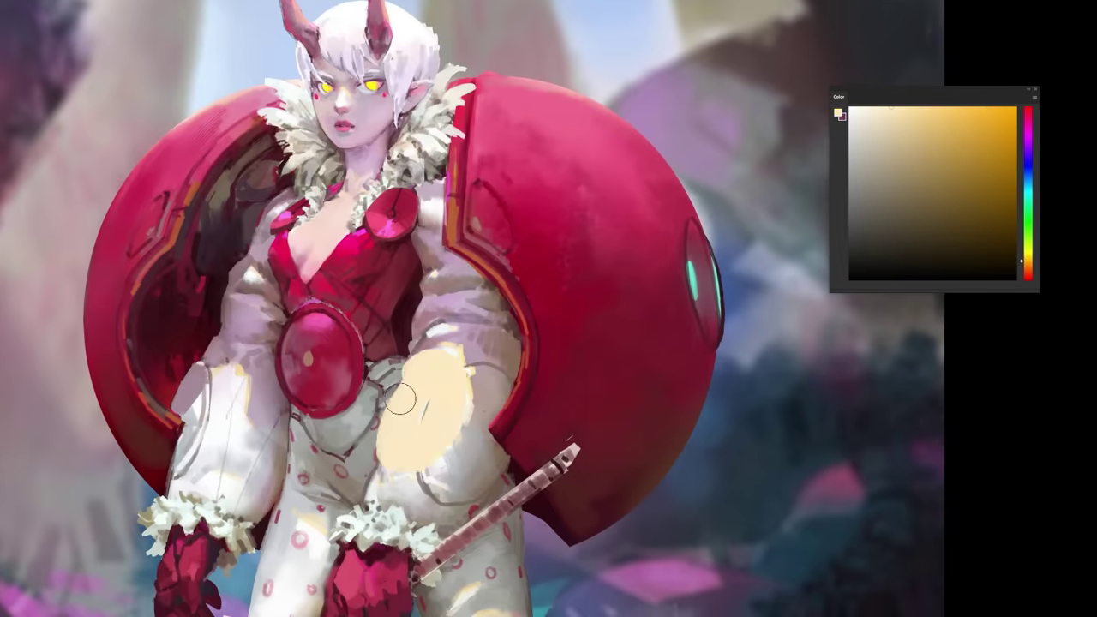
# Step: Sample the lilac sleeve shadow, try a flat patch on the upper sleeve, and undo the test patches
pyautogui.keyDown('alt'); pyautogui.click(466, 297); pyautogui.keyUp('alt')
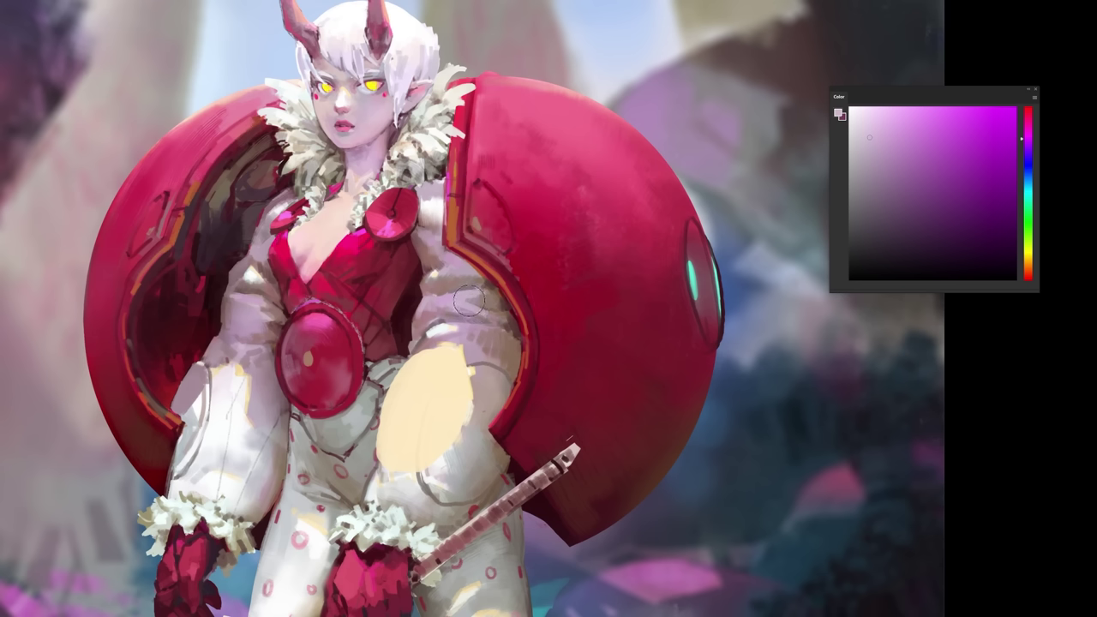
pyautogui.moveTo(429, 325)
pyautogui.mouseDown()
pyautogui.moveTo(464, 334)
pyautogui.moveTo(488, 361)
pyautogui.mouseUp()
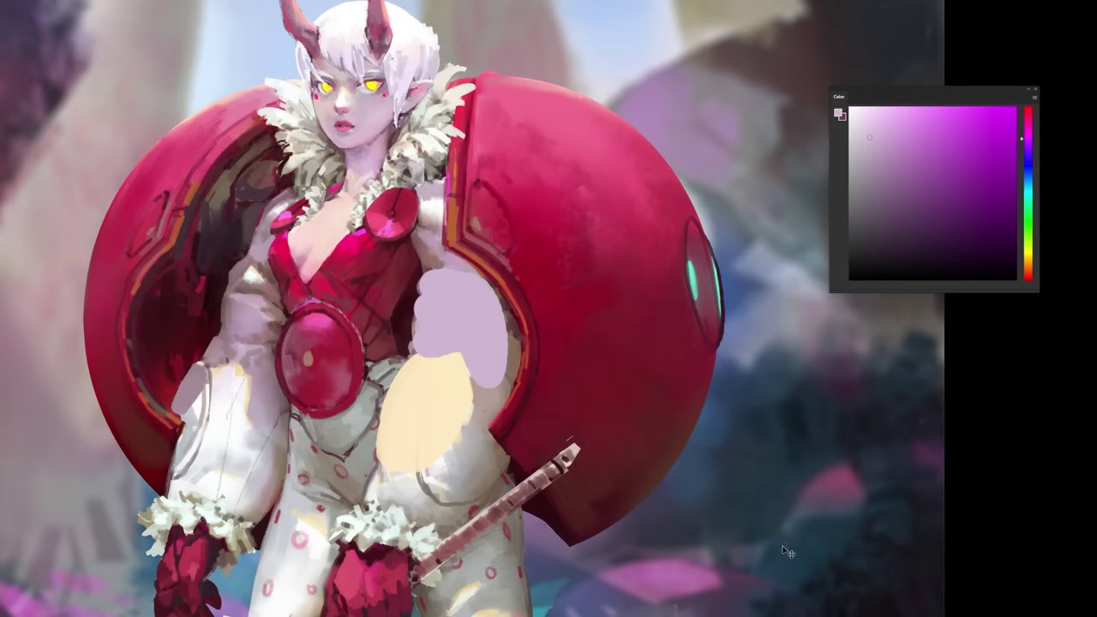
pyautogui.hotkey('ctrl', 'z')
pyautogui.hotkey('ctrl', 'z')
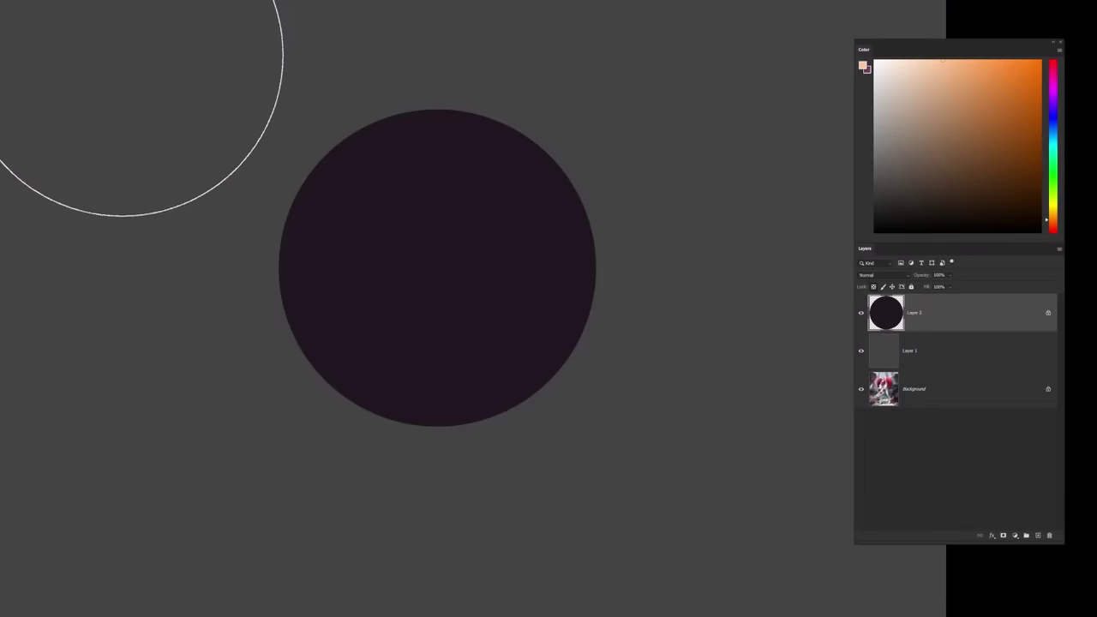
# Step: Paint a soft peach light across the upper part of the dark sphere
pyautogui.moveTo(120, 54)
pyautogui.mouseDown()
pyautogui.moveTo(653, 42)
pyautogui.moveTo(802, 70)
pyautogui.moveTo(333, 0)
pyautogui.moveTo(683, 5)
pyautogui.mouseUp()
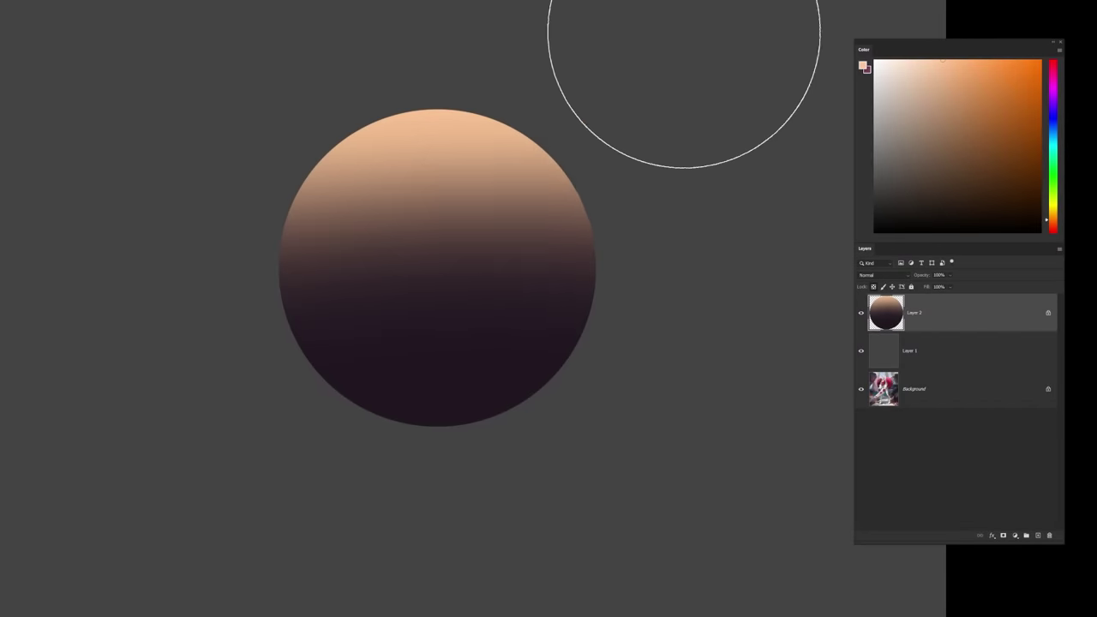
# Step: Choose a light violet-blue, adjust the brush size, and paint a faint bounce light along the sphere's underside
pyautogui.click(1054, 115)
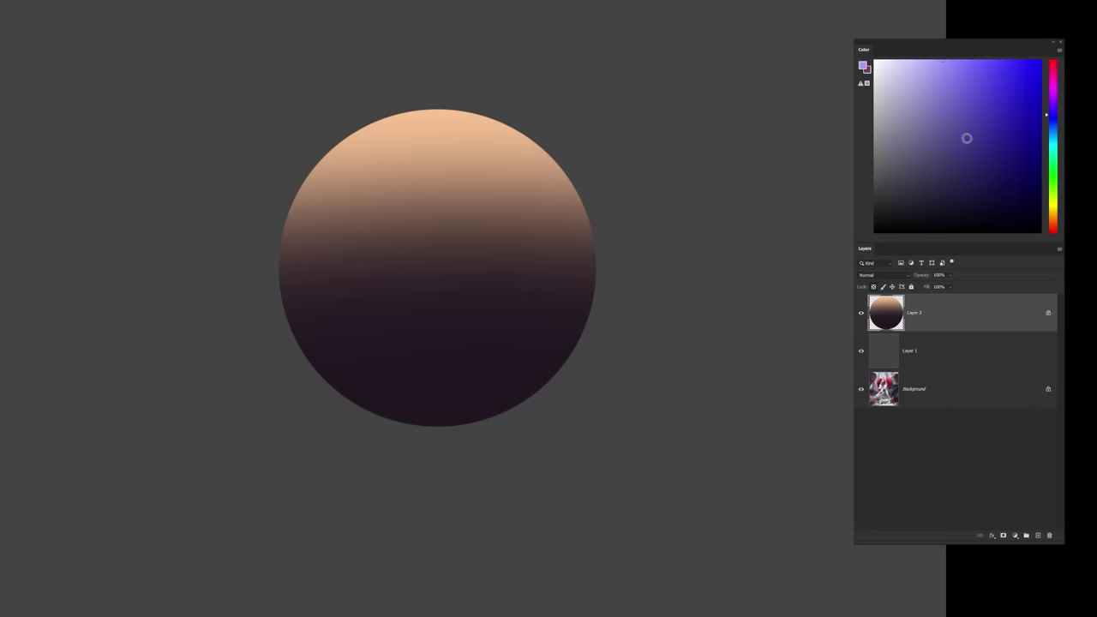
pyautogui.press('[')
pyautogui.press('[')
pyautogui.press('[')
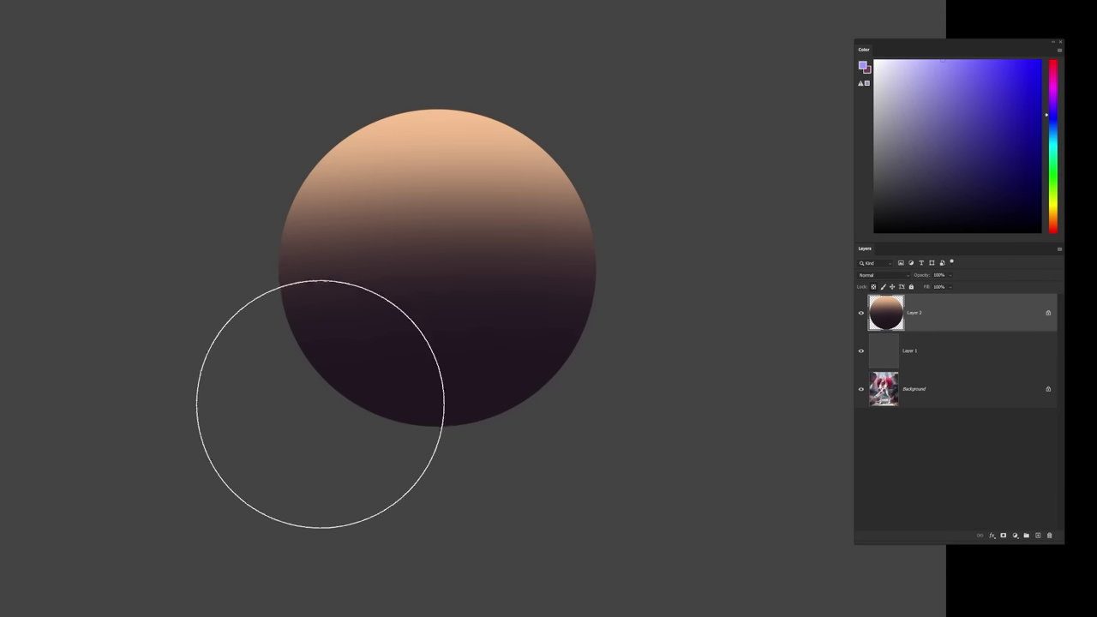
pyautogui.moveTo(293, 394)
pyautogui.mouseDown()
pyautogui.moveTo(400, 434)
pyautogui.moveTo(522, 428)
pyautogui.moveTo(671, 378)
pyautogui.mouseUp()
pyautogui.hotkey('ctrl', 'z')
pyautogui.press(']')
pyautogui.moveTo(283, 375)
pyautogui.mouseDown()
pyautogui.moveTo(451, 414)
pyautogui.moveTo(665, 369)
pyautogui.moveTo(582, 425)
pyautogui.moveTo(419, 428)
pyautogui.moveTo(311, 384)
pyautogui.mouseUp()
pyautogui.press('[')
pyautogui.press('[')
pyautogui.press('[')
pyautogui.press('[')
pyautogui.press('[')
pyautogui.press('[')
pyautogui.press('[')
pyautogui.press('[')
pyautogui.press('[')
pyautogui.press('[')
pyautogui.press(']')
pyautogui.press(']')
pyautogui.press(']')
pyautogui.press(']')
pyautogui.press(']')
pyautogui.press(']')
pyautogui.moveTo(307, 424)
pyautogui.mouseDown()
pyautogui.moveTo(430, 428)
pyautogui.moveTo(598, 365)
pyautogui.mouseUp()
# Step: Sample the sphere's peach light, adjust its orange hue, and paint over the top of the sphere with a larger brush
pyautogui.keyDown('alt'); pyautogui.click(465, 147); pyautogui.keyUp('alt')
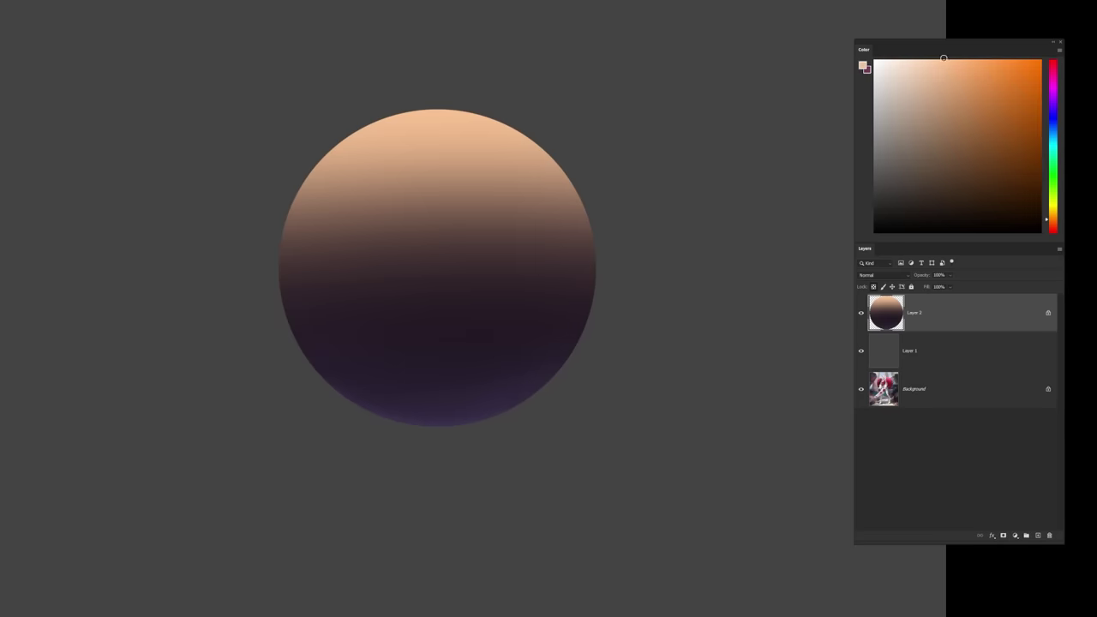
pyautogui.click(1053, 215)
pyautogui.press(']')
pyautogui.press(']')
pyautogui.press(']')
pyautogui.moveTo(408, 80)
pyautogui.mouseDown()
pyautogui.moveTo(446, 86)
pyautogui.moveTo(373, 124)
pyautogui.moveTo(544, 72)
pyautogui.mouseUp()
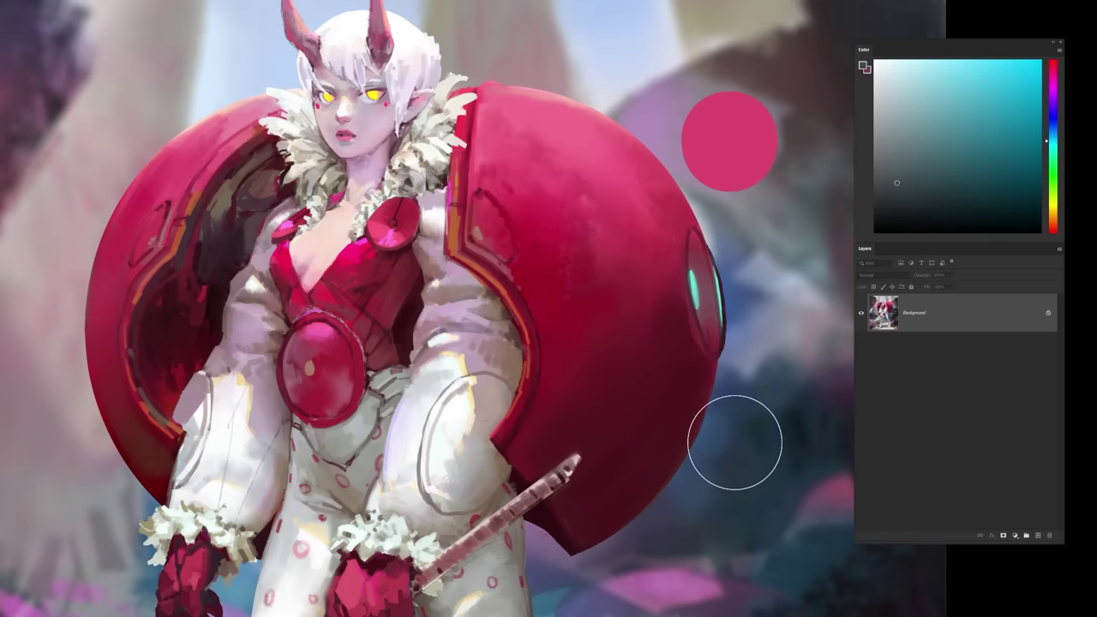
# Step: Place a dark desaturated teal swatch beside the red shoulder pod and paint that color into the pod's lower shadow
pyautogui.click(726, 463)
pyautogui.press(']')
pyautogui.moveTo(666, 445); pyautogui.dragTo(671, 396)
pyautogui.press('[')
pyautogui.keyDown('alt'); pyautogui.click(637, 472); pyautogui.keyUp('alt')
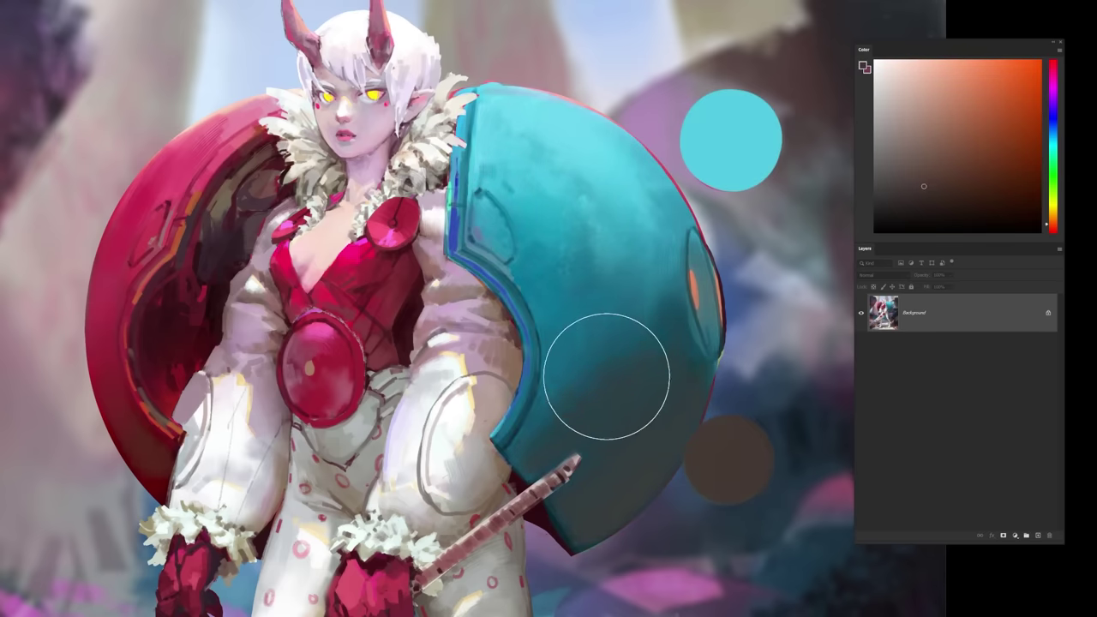
# Step: Sample nearby shadow colors and blend a muted gray tone into the lower half of the teal shoulder pod
pyautogui.keyDown('alt'); pyautogui.click(644, 376); pyautogui.keyUp('alt')
pyautogui.keyDown('alt'); pyautogui.click(586, 484); pyautogui.keyUp('alt')
pyautogui.keyDown('alt'); pyautogui.click(663, 407); pyautogui.keyUp('alt')
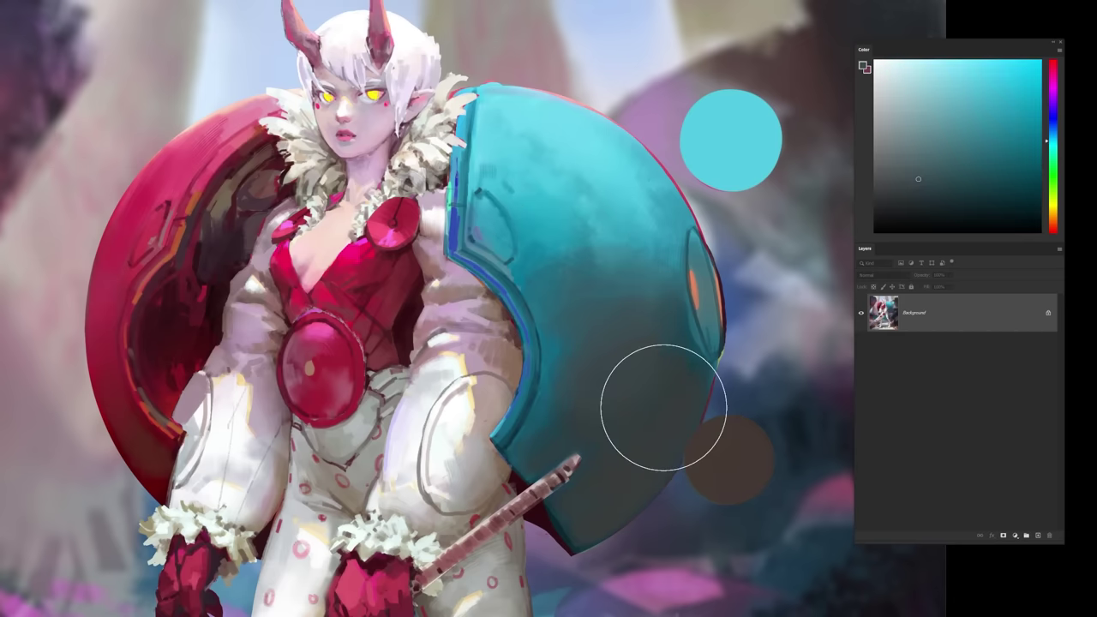
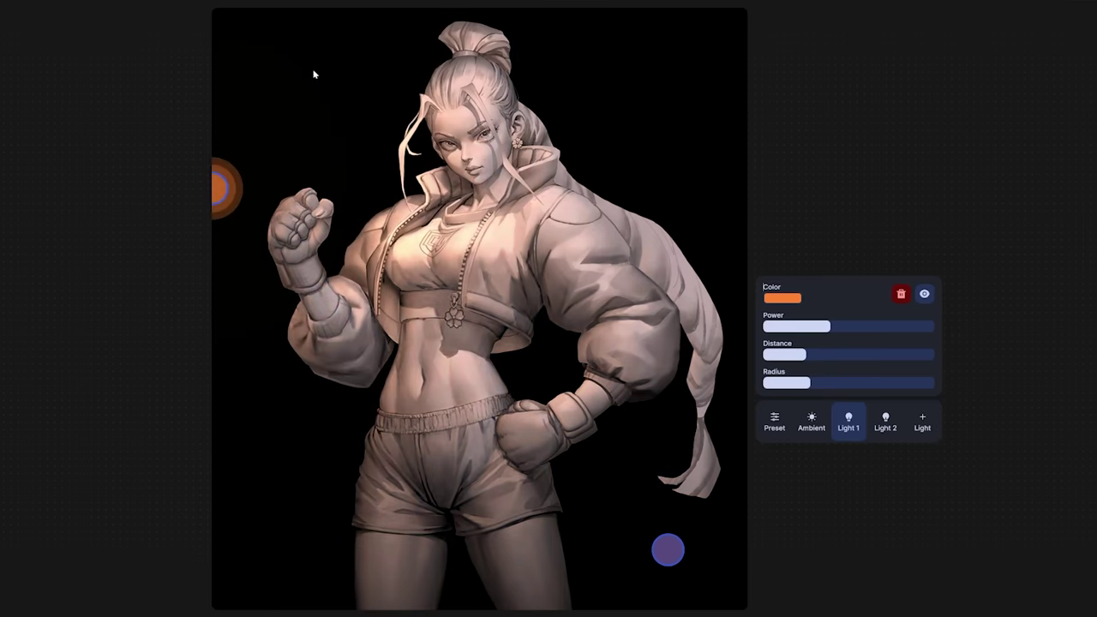
# Step: Move the orange light to the dark area above the raised fist and shorten its distance
pyautogui.moveTo(268, 147); pyautogui.dragTo(318, 93)
pyautogui.moveTo(820, 363); pyautogui.dragTo(763, 358)
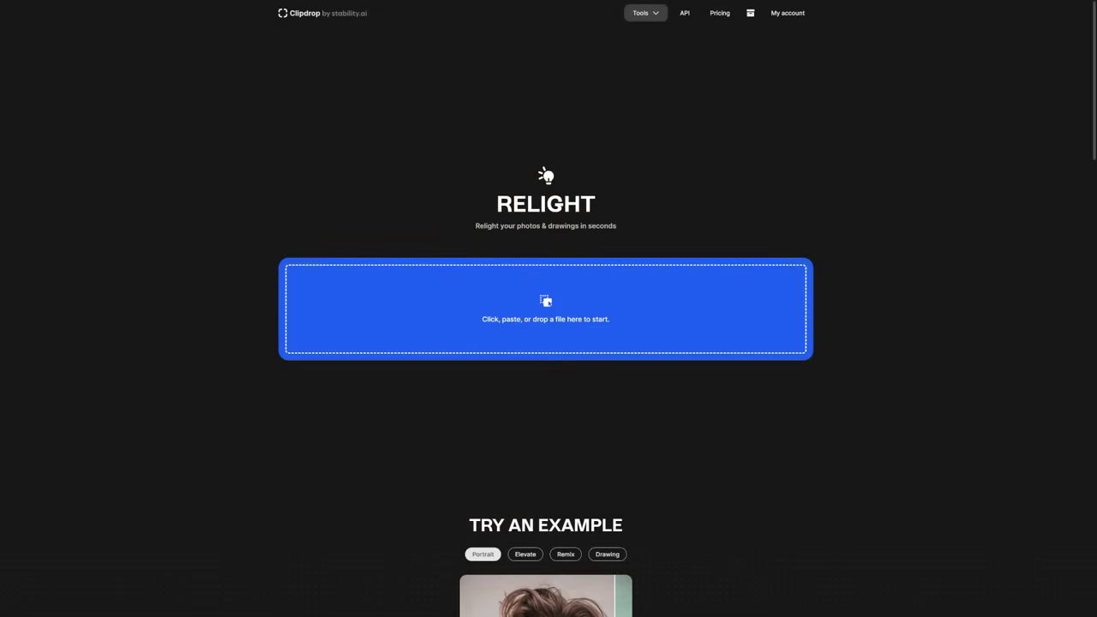
# Step: Look over the Clipdrop Relight start page, including its upload area and example images
pyautogui.scroll(-2, 965, 544)
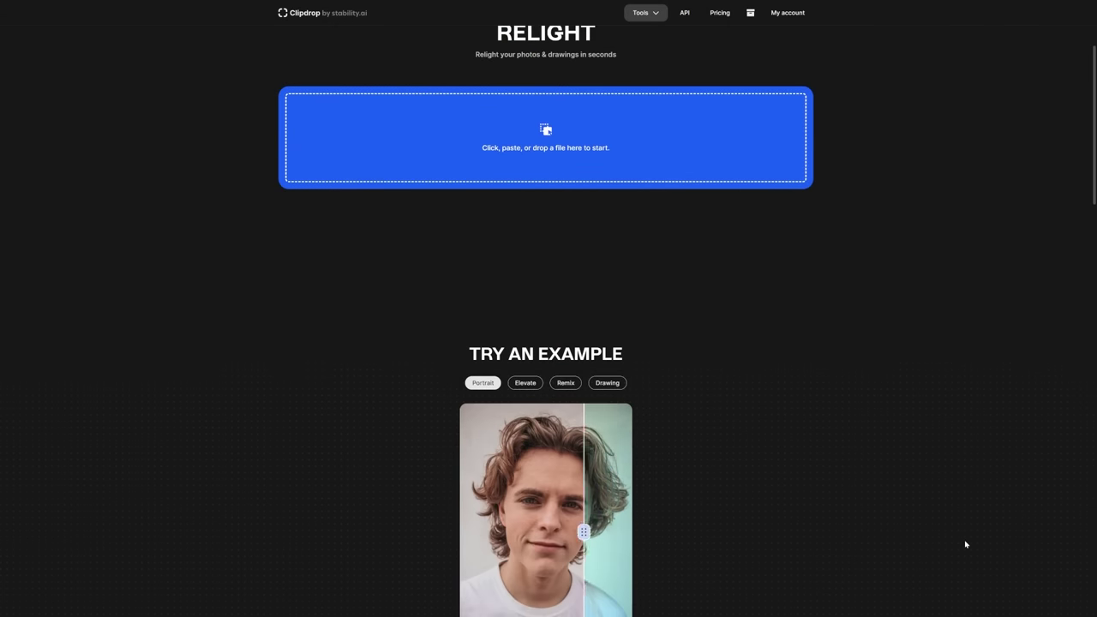
pyautogui.scroll(-2, 965, 544)
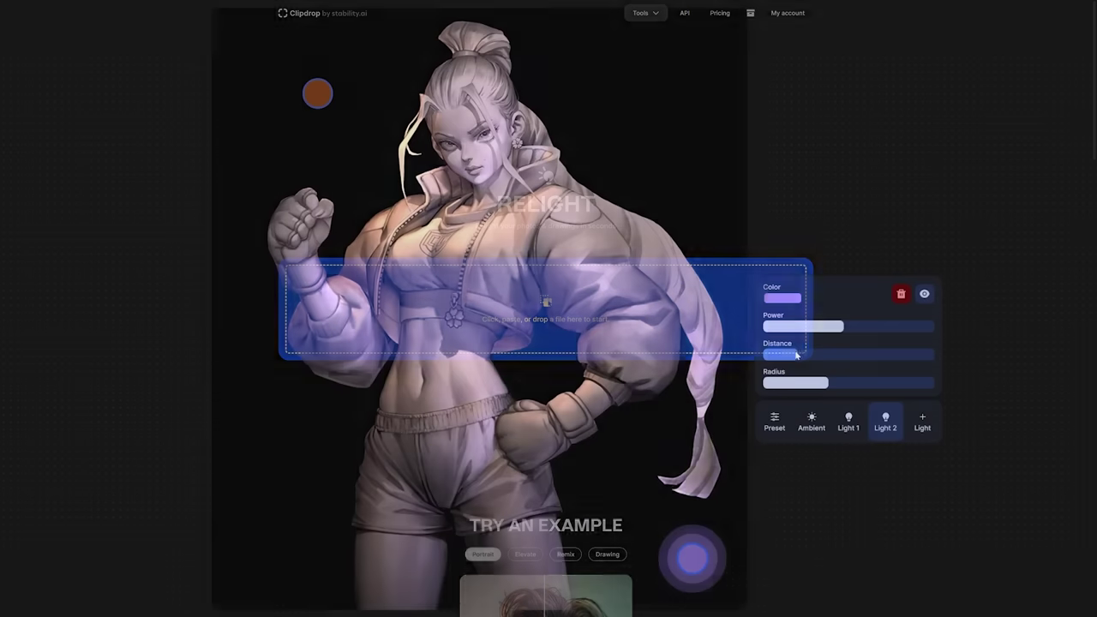
# Step: Move the purple light above and slightly right of the ponytail, raise its power, and fine-tune its distance
pyautogui.moveTo(797, 354); pyautogui.dragTo(781, 355)
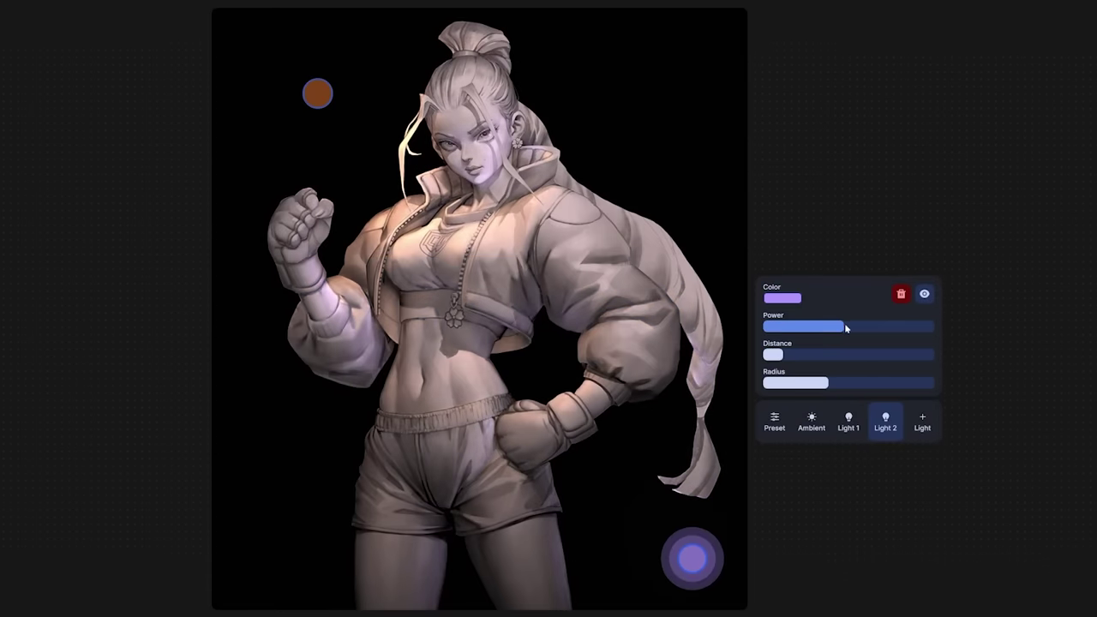
pyautogui.moveTo(844, 326); pyautogui.dragTo(863, 326)
pyautogui.moveTo(696, 561); pyautogui.dragTo(547, 26)
pyautogui.moveTo(783, 355); pyautogui.dragTo(793, 354)
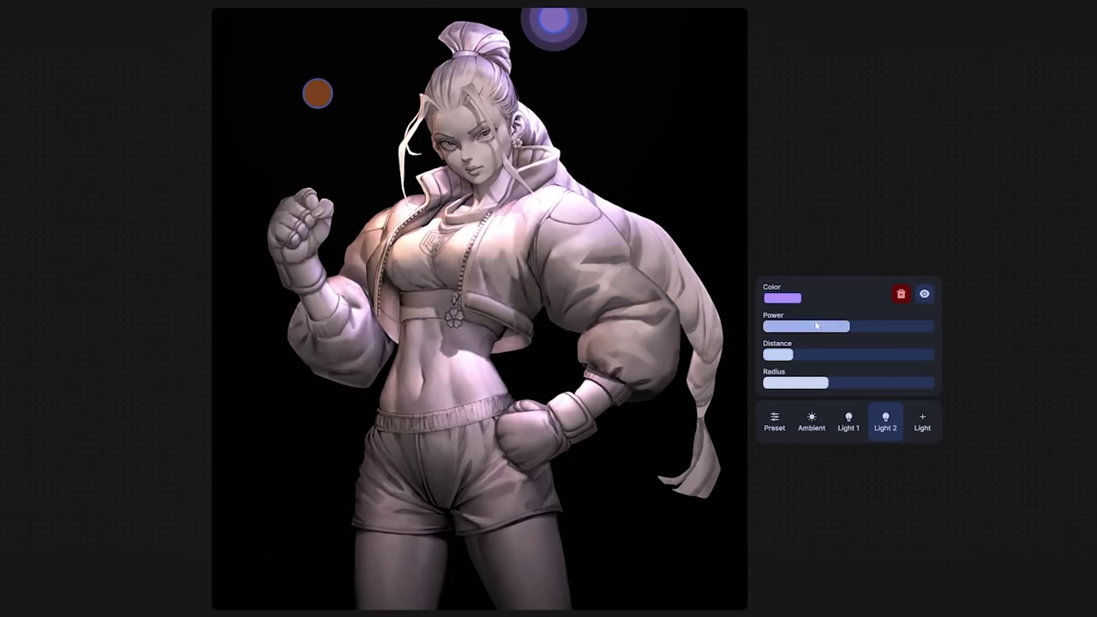
pyautogui.moveTo(846, 328); pyautogui.dragTo(901, 330)
pyautogui.moveTo(562, 27); pyautogui.dragTo(584, 32)
pyautogui.moveTo(793, 357); pyautogui.dragTo(789, 357)
# Step: Move the orange light down to the figure's lower left, beside the shorts, and adjust its distance
pyautogui.moveTo(316, 107); pyautogui.dragTo(302, 465)
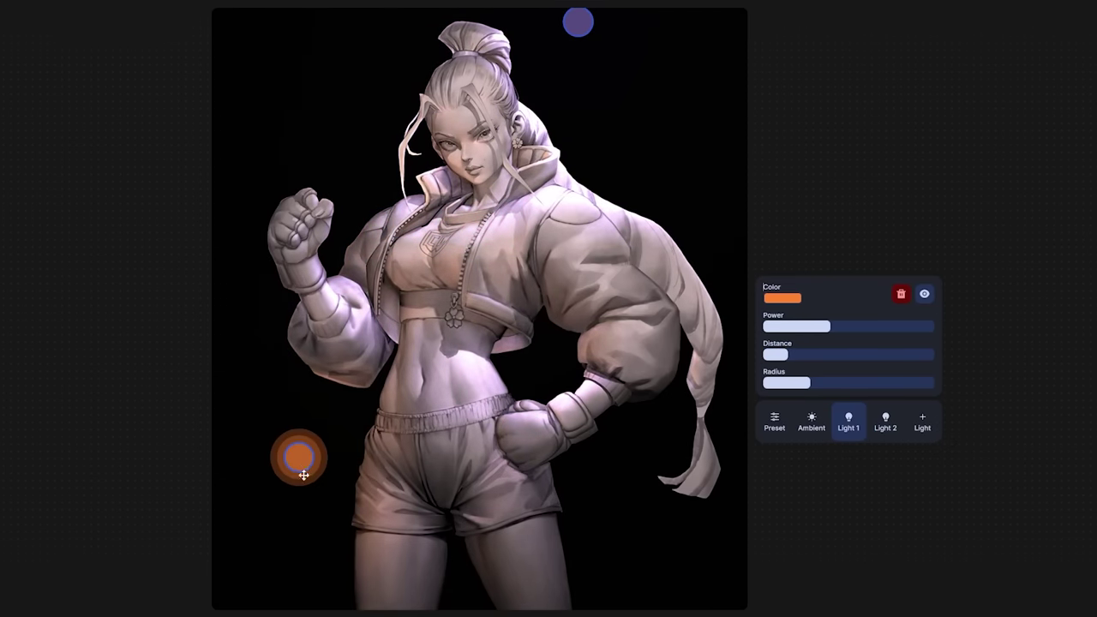
pyautogui.moveTo(811, 351); pyautogui.dragTo(808, 359)
pyautogui.moveTo(287, 512); pyautogui.dragTo(245, 478)
# Step: Move the purple light to the figure's upper left and recolor it mint green, RGB 148, 255, 219
pyautogui.moveTo(572, 25); pyautogui.dragTo(330, 50)
pyautogui.click(793, 299)
pyautogui.moveTo(838, 382); pyautogui.dragTo(848, 381)
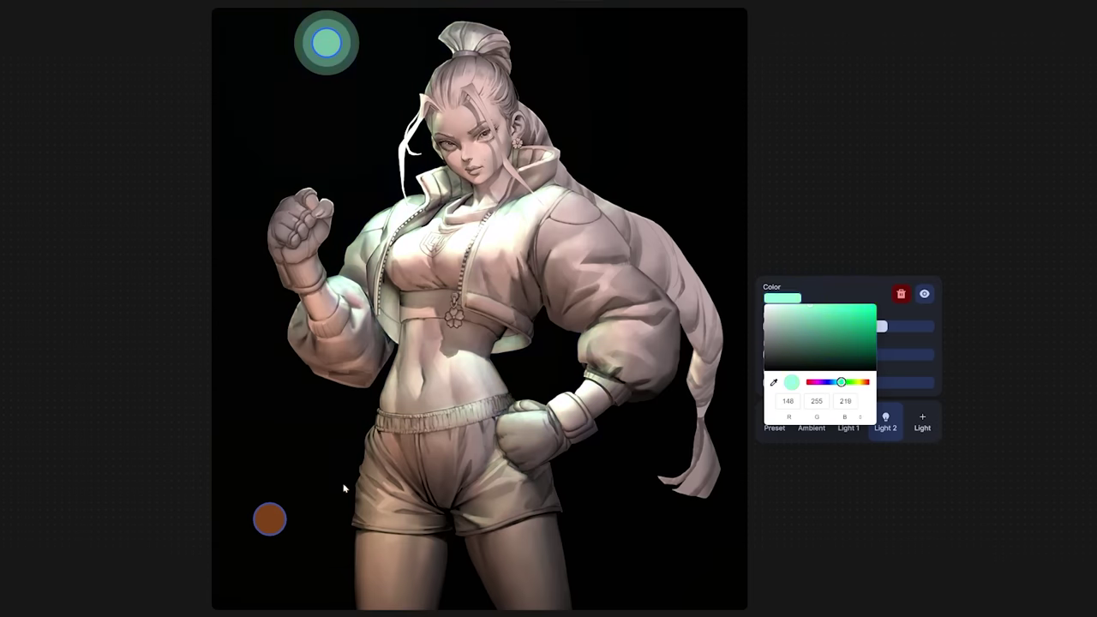
# Step: Move the orange light to the figure's lower right, recolor it red, and adjust its distance
pyautogui.moveTo(269, 519); pyautogui.dragTo(622, 529)
pyautogui.click(785, 300)
pyautogui.moveTo(846, 381); pyautogui.dragTo(883, 385)
pyautogui.moveTo(639, 538)
pyautogui.mouseDown()
pyautogui.moveTo(491, 534)
pyautogui.moveTo(638, 549)
pyautogui.mouseUp()
pyautogui.moveTo(804, 354); pyautogui.dragTo(847, 355)
# Step: Reduce the mint-green light's power and radius, shift it farther left, and raise the red light slightly
pyautogui.click(326, 43)
pyautogui.moveTo(886, 327); pyautogui.dragTo(796, 384)
pyautogui.moveTo(328, 49); pyautogui.dragTo(289, 64)
pyautogui.moveTo(634, 541); pyautogui.dragTo(643, 516)
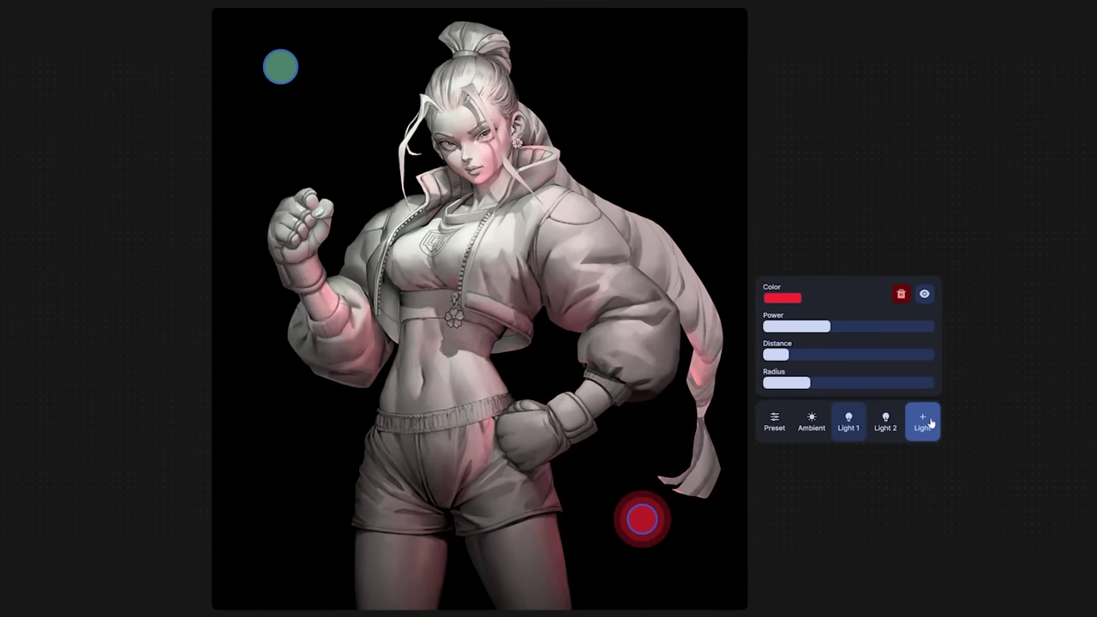
# Step: Set the ambient light to a periwinkle blue, RGB 144, 156, 249
pyautogui.click(812, 424)
pyautogui.click(783, 353)
pyautogui.moveTo(830, 408); pyautogui.dragTo(810, 362)
pyautogui.moveTo(806, 438); pyautogui.dragTo(829, 438)
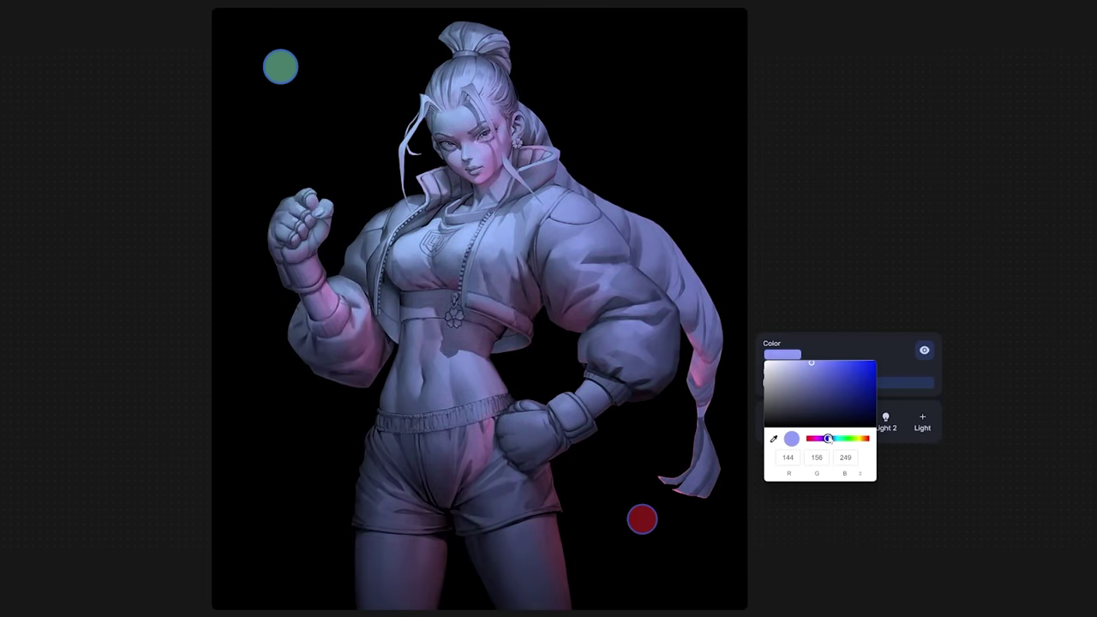
# Step: Recolor the mint-green light to a warm orange and increase its distance
pyautogui.click(644, 519)
pyautogui.click(283, 68)
pyautogui.click(783, 298)
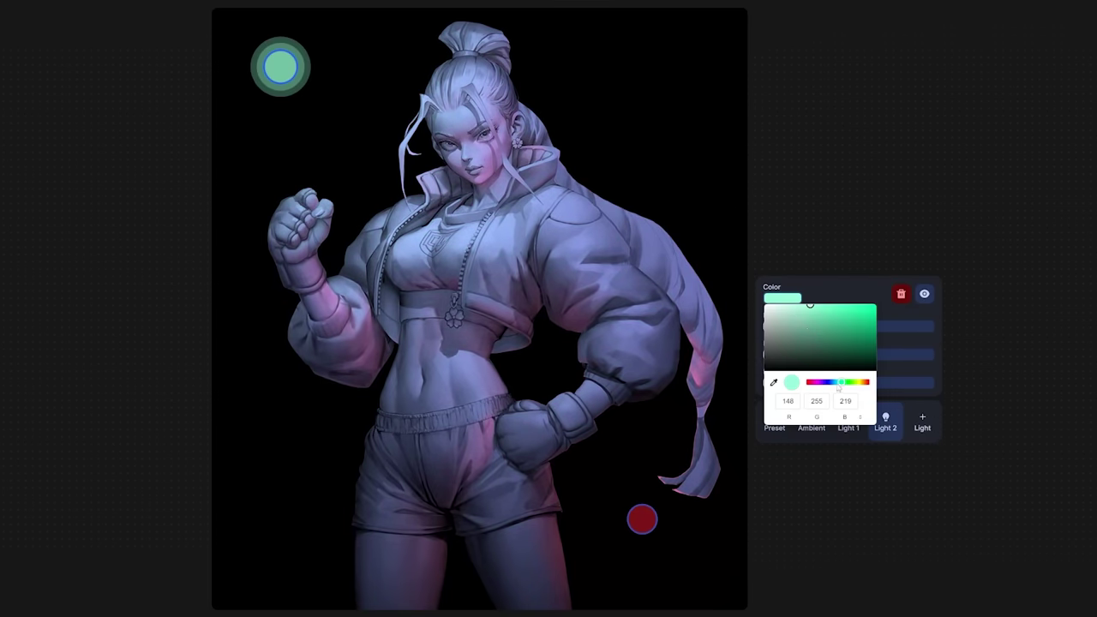
pyautogui.moveTo(865, 387); pyautogui.dragTo(864, 387)
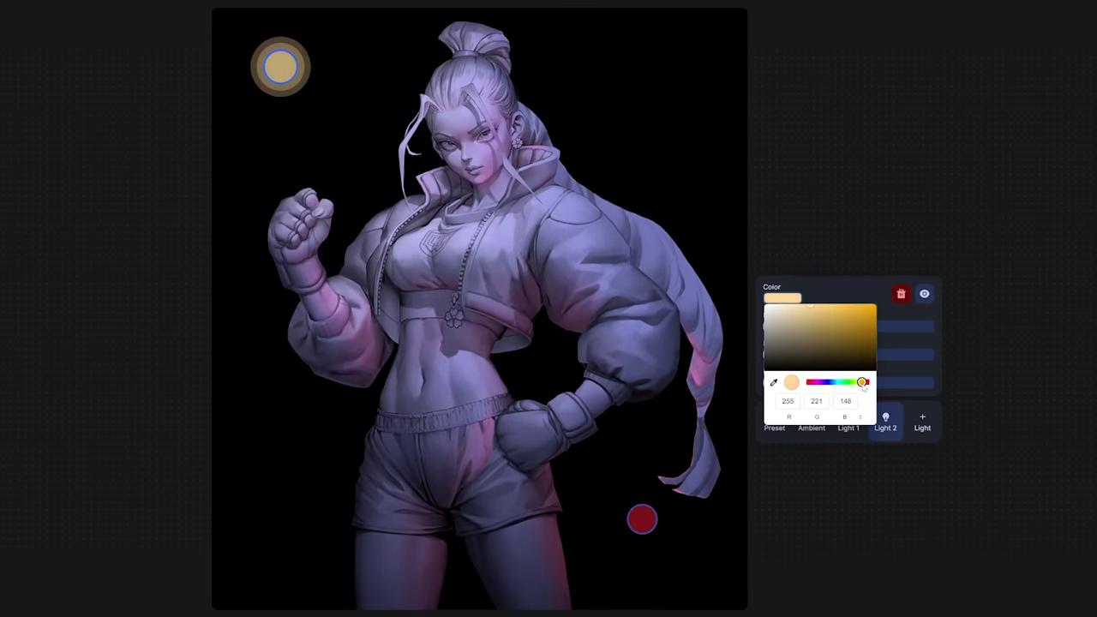
pyautogui.click(880, 329)
pyautogui.moveTo(819, 331); pyautogui.dragTo(813, 355)
pyautogui.click(783, 299)
pyautogui.moveTo(783, 308); pyautogui.dragTo(842, 298)
pyautogui.click(882, 332)
# Step: Move the red light beside the braid on the figure's right and the orange light directly above the ponytail
pyautogui.moveTo(282, 66); pyautogui.dragTo(259, 498)
pyautogui.moveTo(643, 519); pyautogui.dragTo(729, 265)
pyautogui.moveTo(269, 487); pyautogui.dragTo(444, 13)
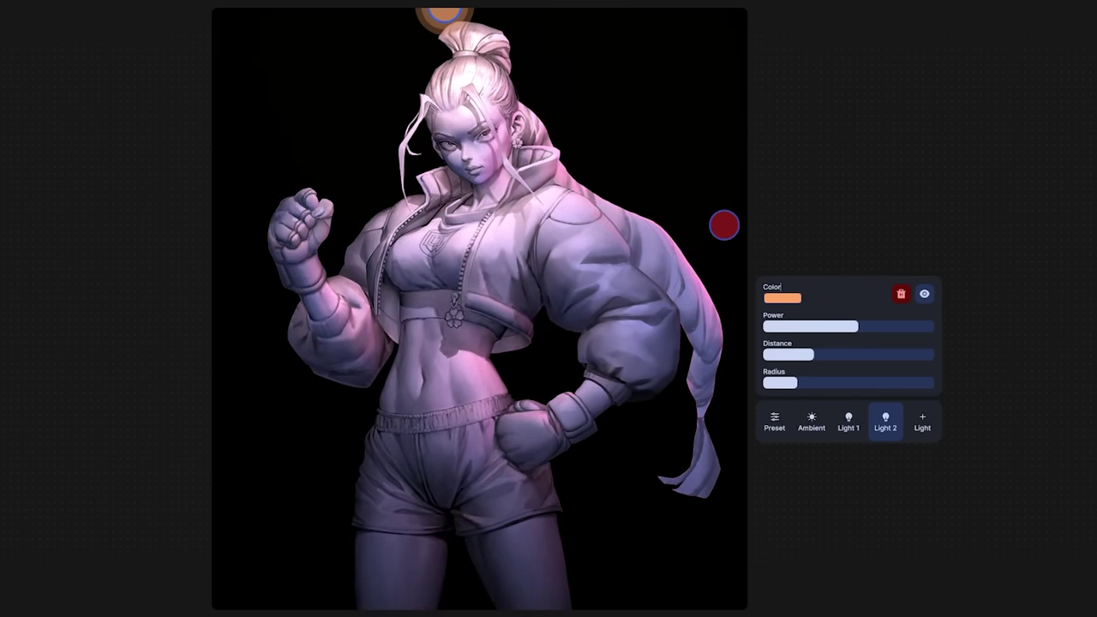
# Step: Shorten the orange light's distance, raise its power to nearly maximum, and move it to the figure's upper left
pyautogui.moveTo(812, 355); pyautogui.dragTo(789, 358)
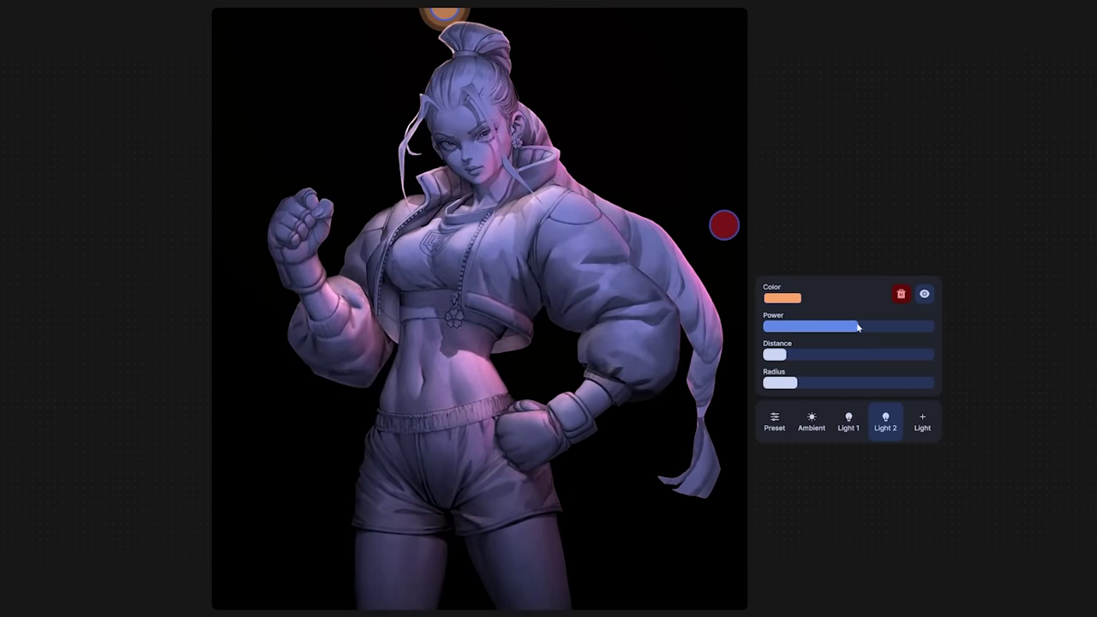
pyautogui.moveTo(858, 327); pyautogui.dragTo(927, 327)
pyautogui.moveTo(447, 19); pyautogui.dragTo(251, 49)
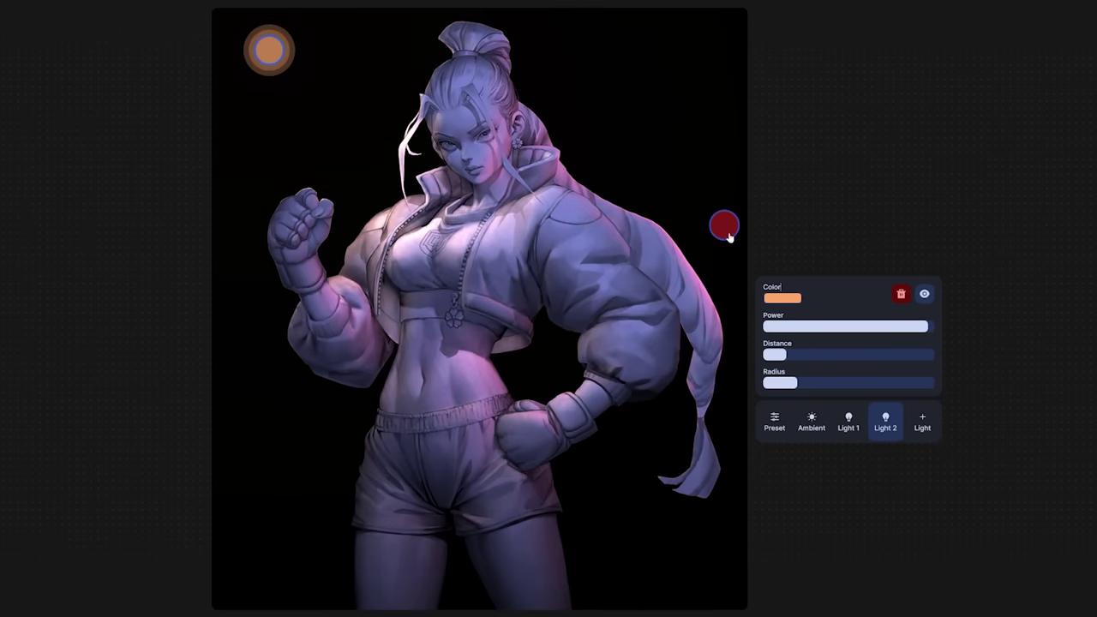
# Step: Recolor the red light to bright blue, shorten its distance, and move it to the lower right beside the hip
pyautogui.click(723, 227)
pyautogui.click(782, 297)
pyautogui.moveTo(812, 382); pyautogui.dragTo(785, 356)
pyautogui.click(931, 344)
pyautogui.moveTo(731, 233); pyautogui.dragTo(628, 495)
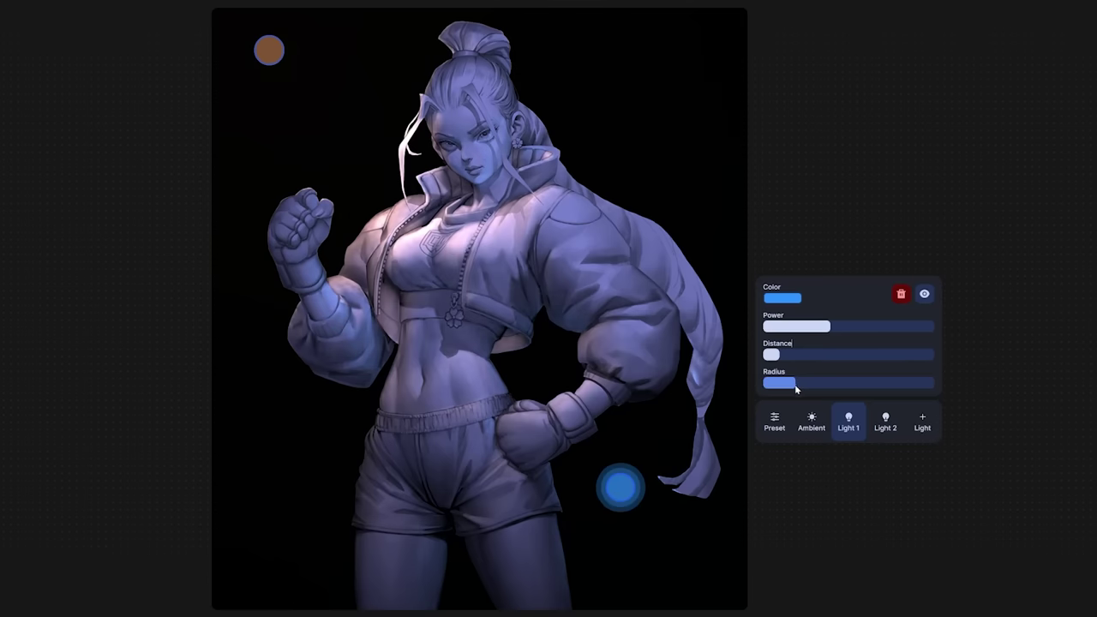
# Step: Recolor the orange light at the figure's upper left to red
pyautogui.click(267, 60)
pyautogui.click(781, 297)
pyautogui.moveTo(862, 382); pyautogui.dragTo(886, 385)
pyautogui.click(849, 298)
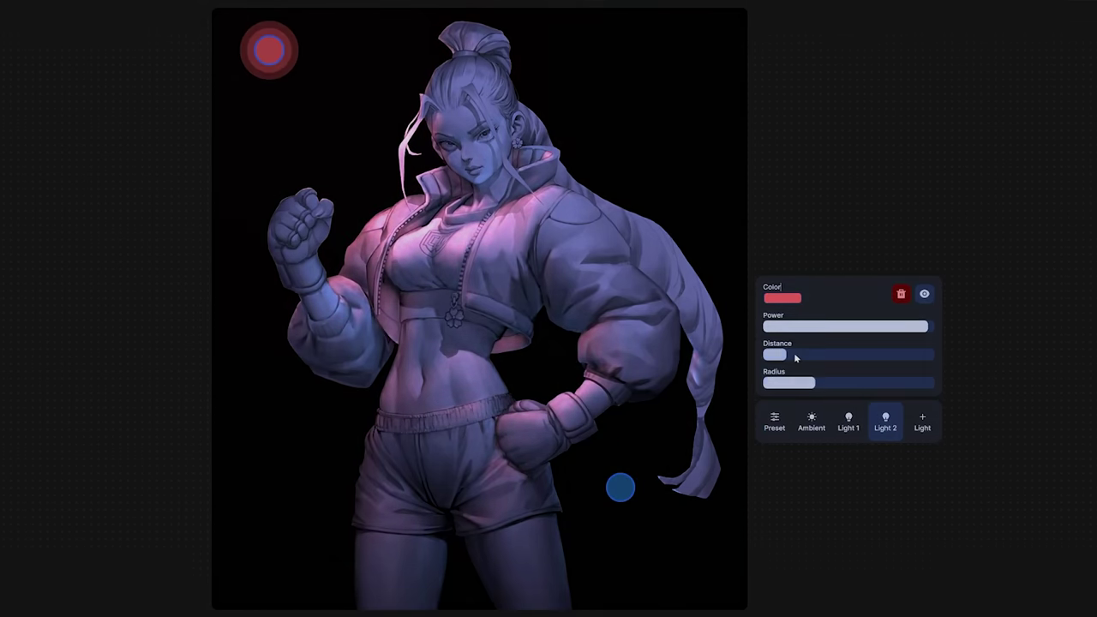